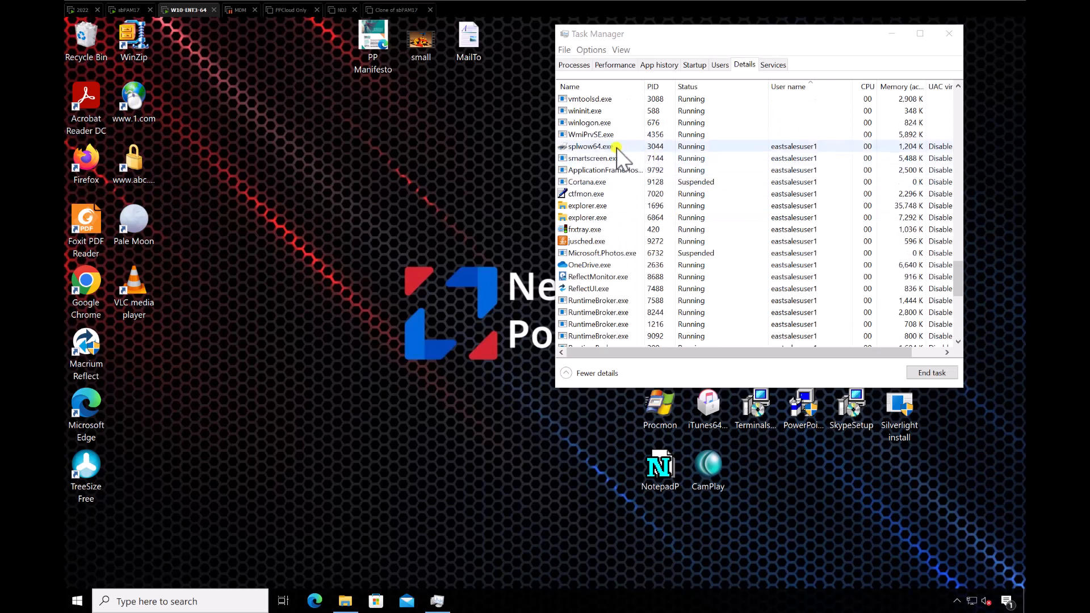
Launch NotepadP normally, check which account its process runs under in Task Manager, and close the program
left_click(607, 147)
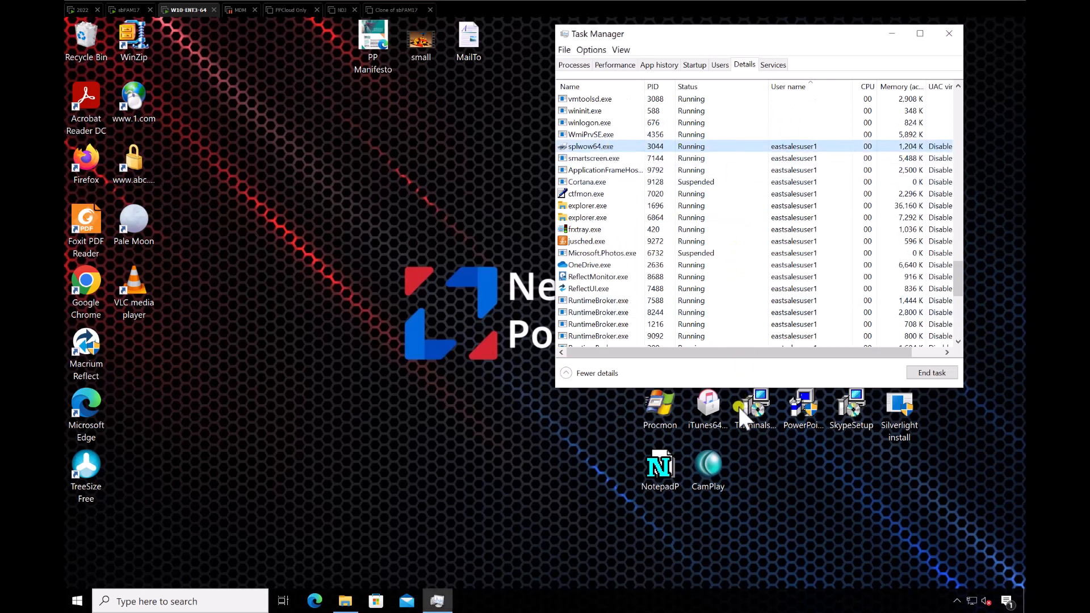
double_click(662, 461)
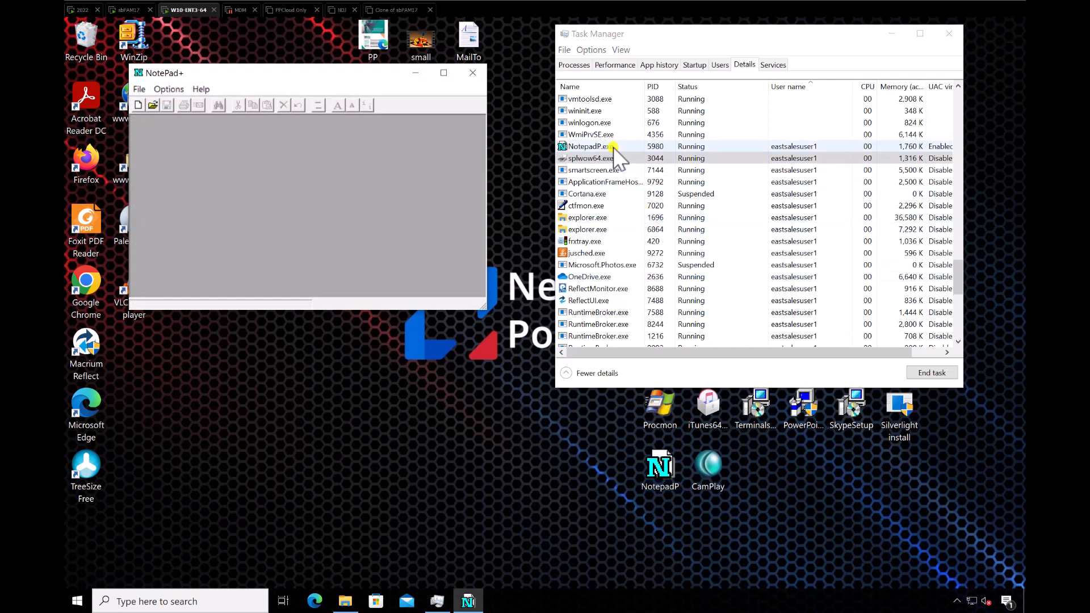
left_click(613, 147)
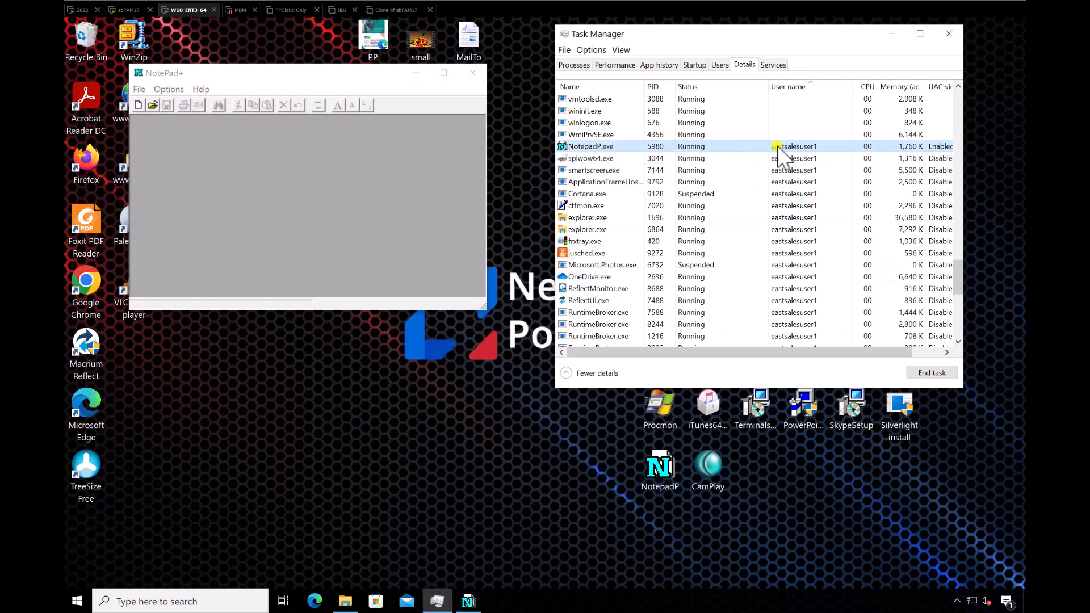
left_click(475, 75)
left_click(475, 75)
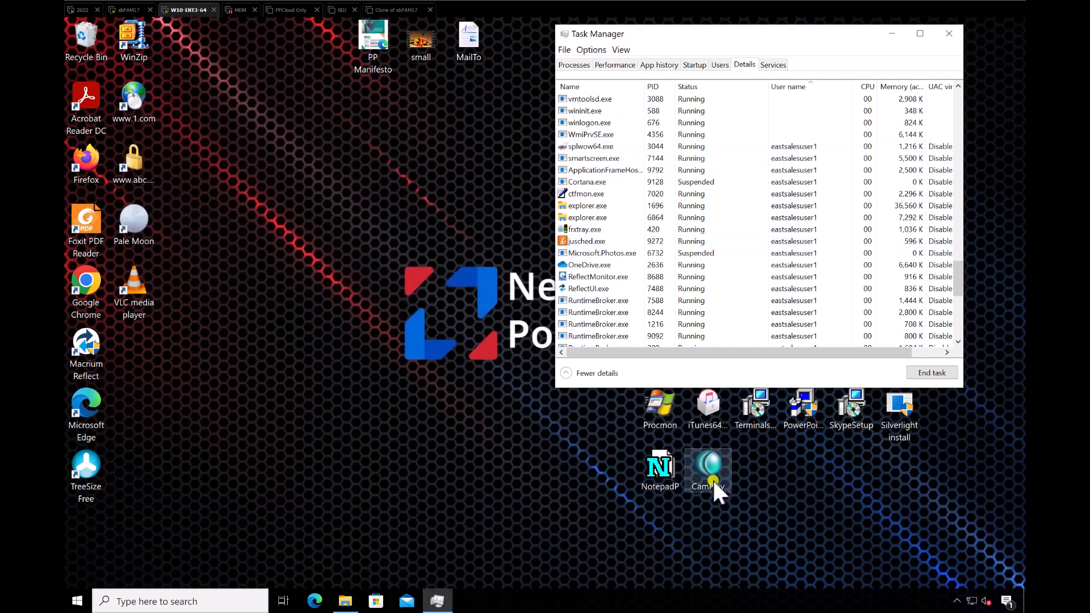
Run NotepadP with Netwrix Privilege Secure, authenticating with the account password and the authentication code
right_click(656, 465)
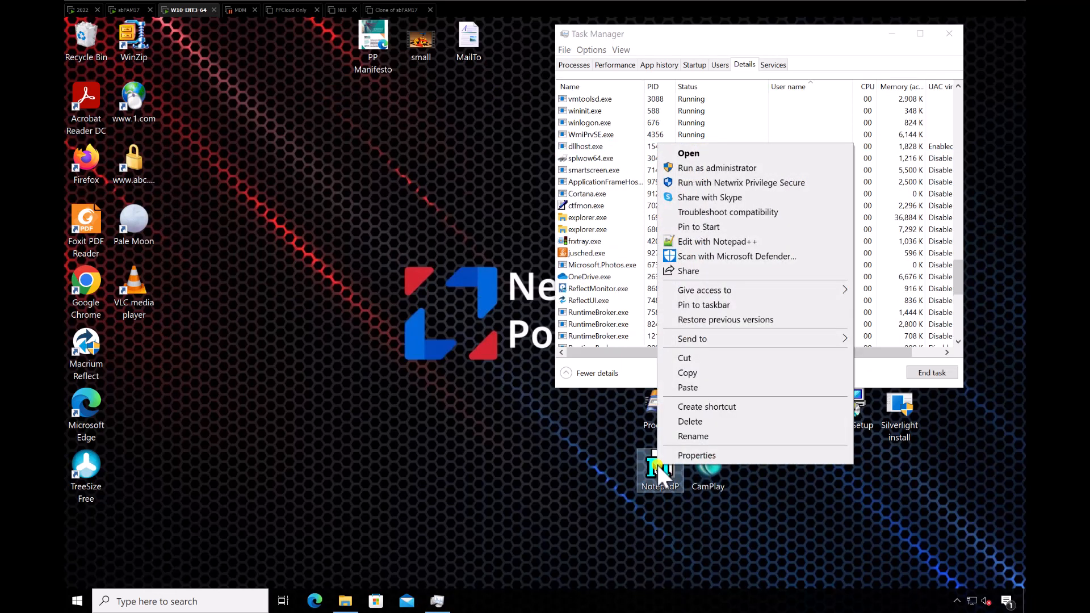
left_click(734, 183)
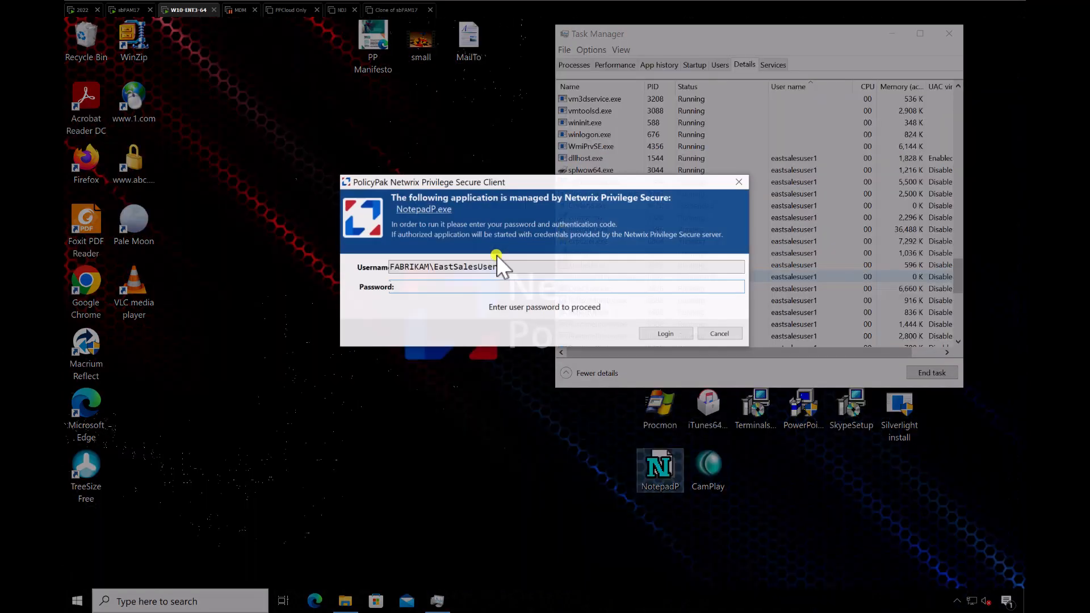
type("••••••")
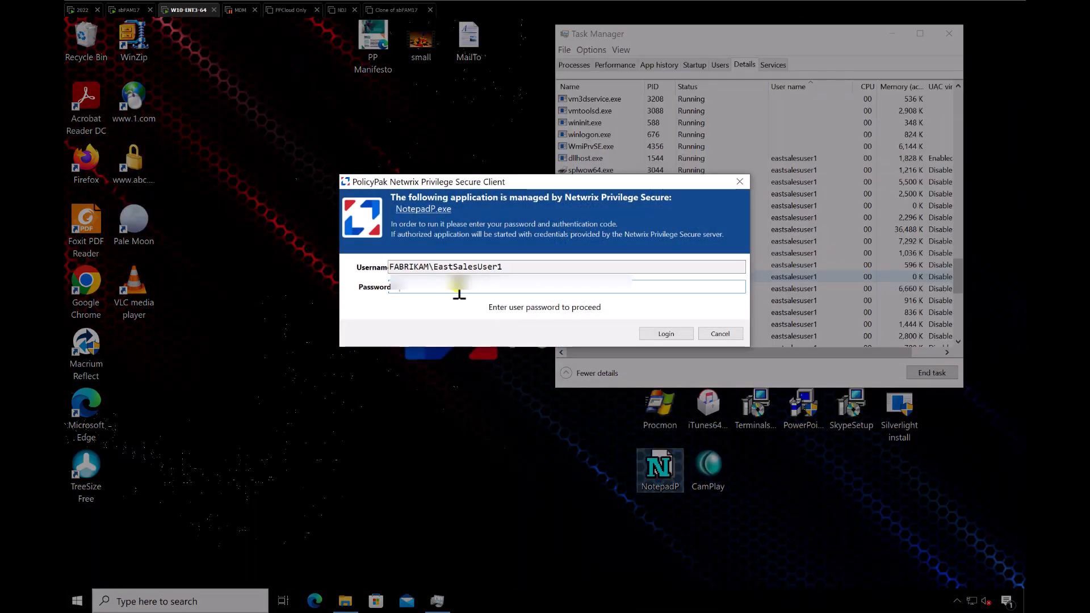
key("Return")
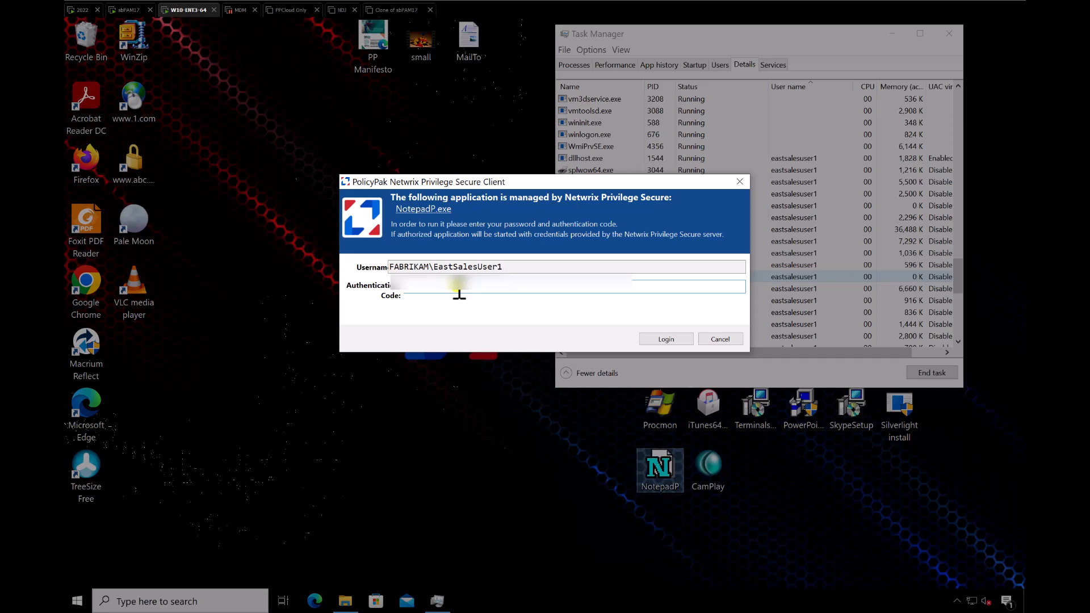
key("Return")
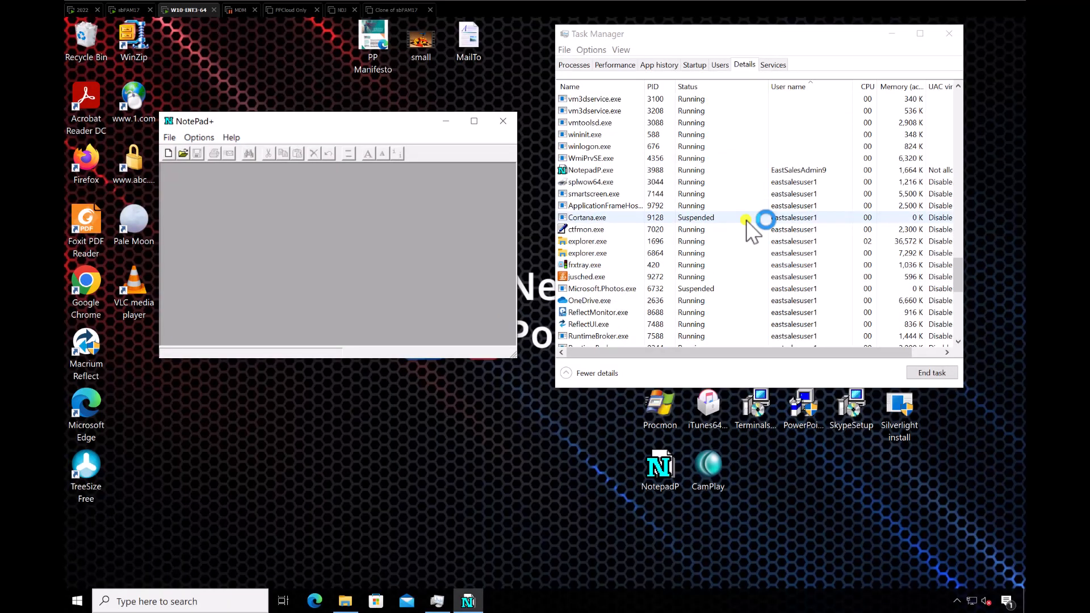
Check which account the elevated NotepadP.exe process runs under in Task Manager, and close NotePad+
left_click(596, 171)
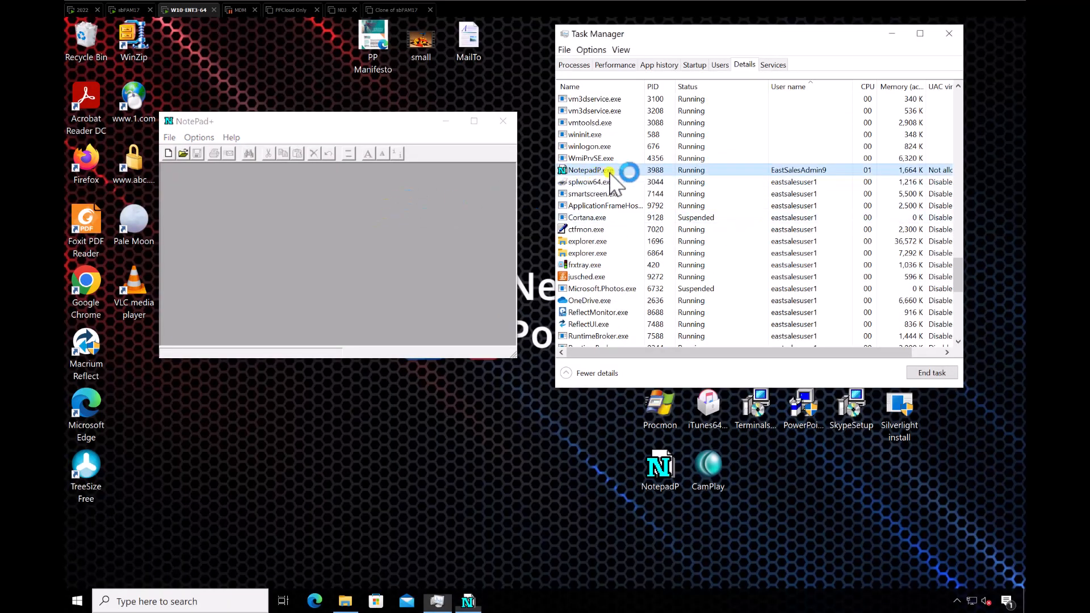
left_click(329, 246)
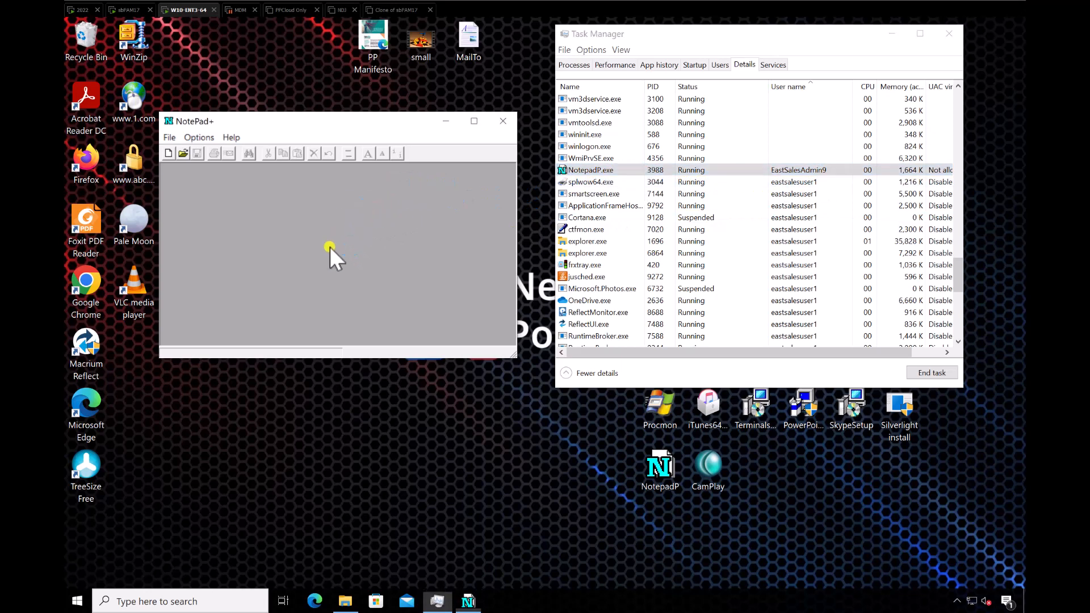
left_click_drag(343, 122, 359, 160)
left_click(518, 158)
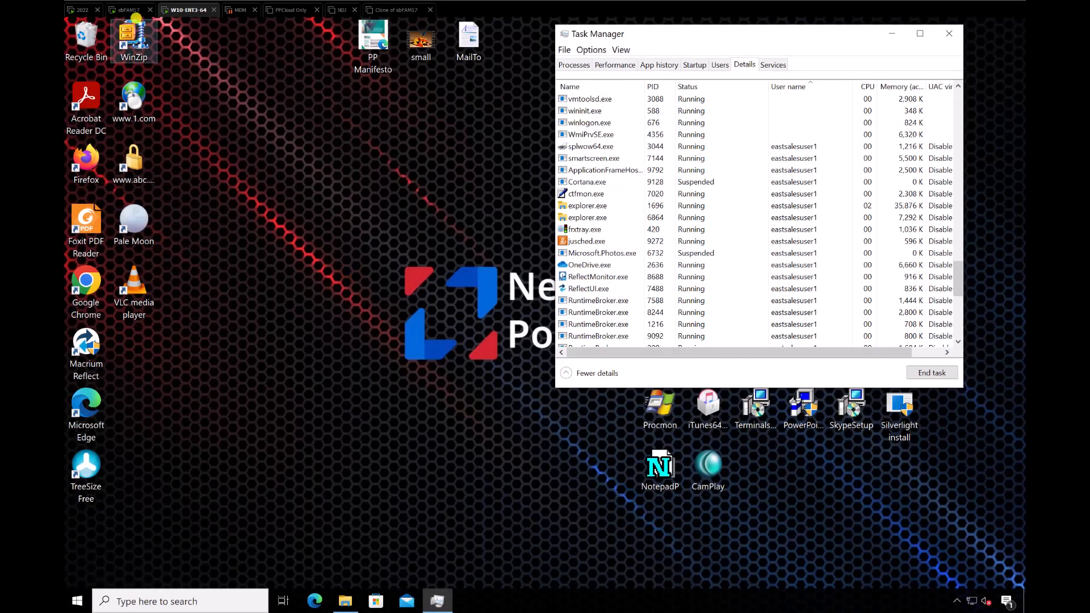
Switch to the sbPAM17 machine, play the recording of the most recent historical session in the Replay Viewer, and close the viewer
left_click(129, 9)
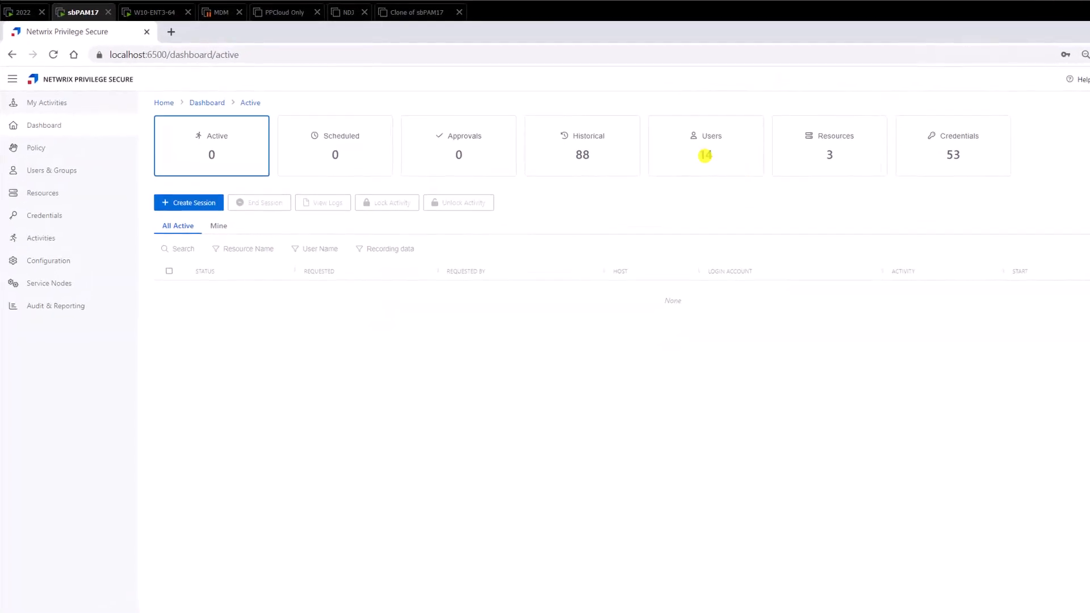
left_click(582, 151)
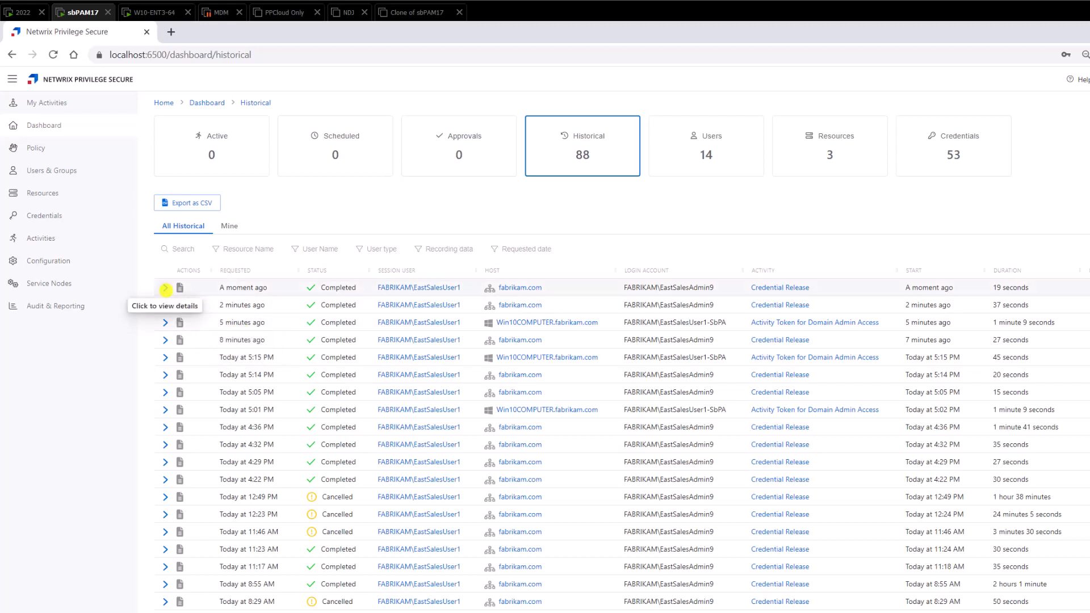
left_click(166, 287)
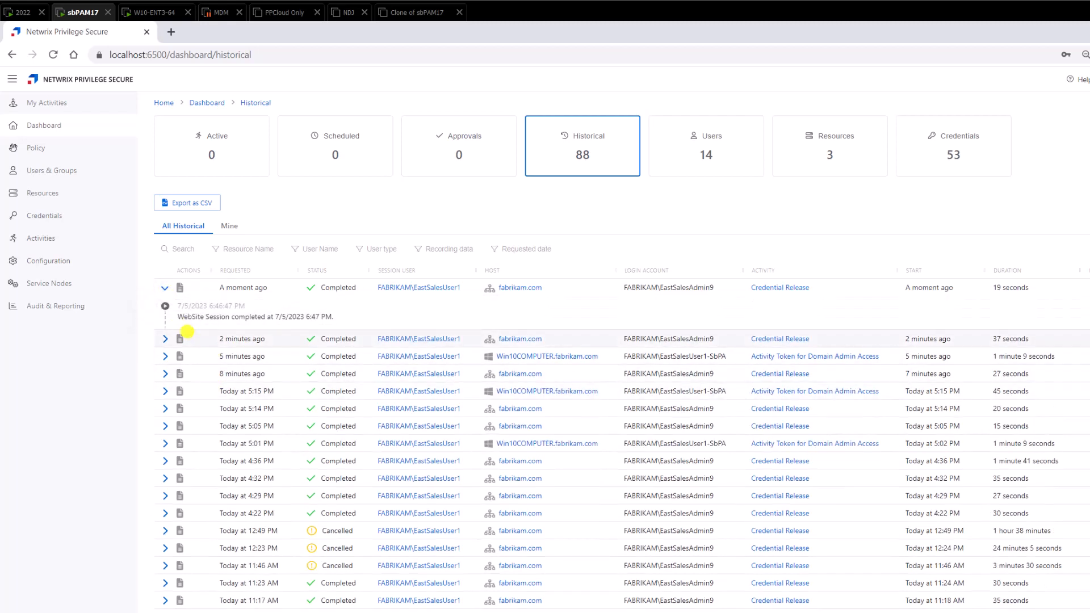
left_click(165, 306)
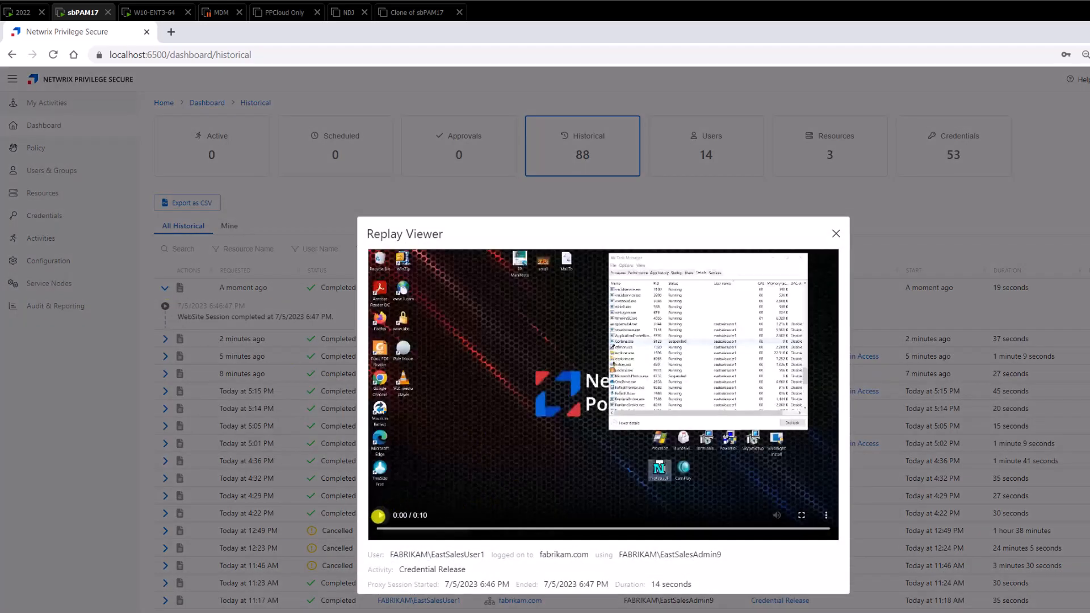
left_click(382, 514)
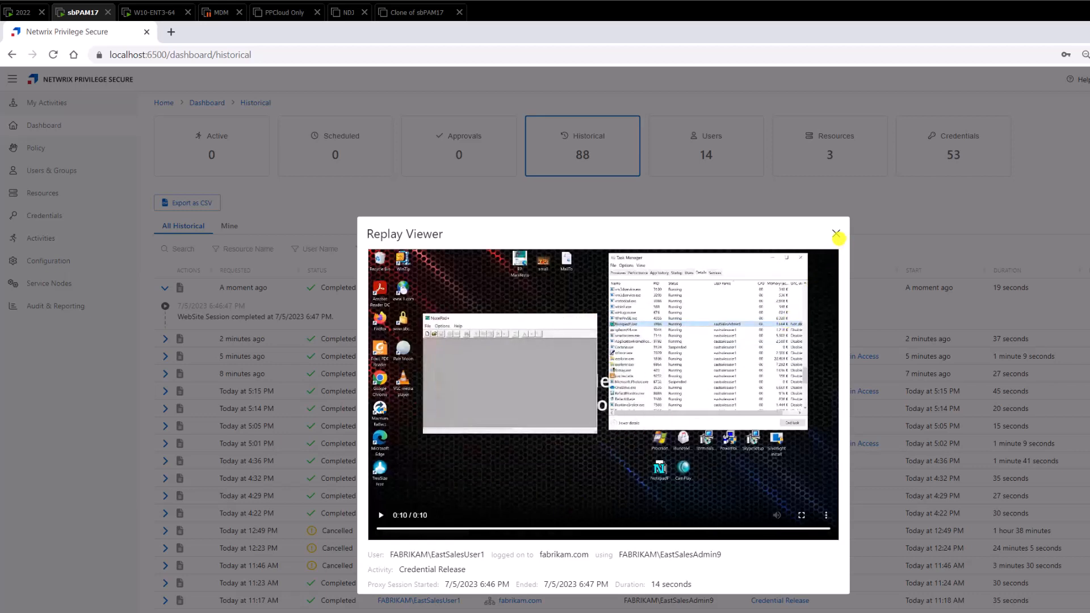
left_click(835, 233)
Switch to the W10-ENT3-64 machine, open a Command Prompt and run mmc dsa.msc
left_click(159, 12)
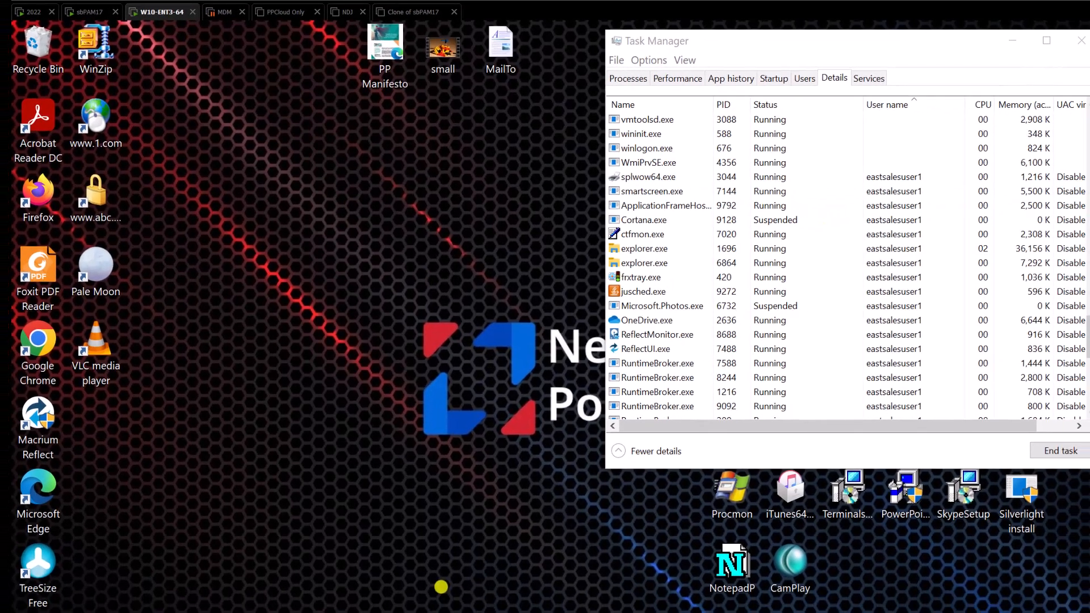
key("super+r")
key("Return")
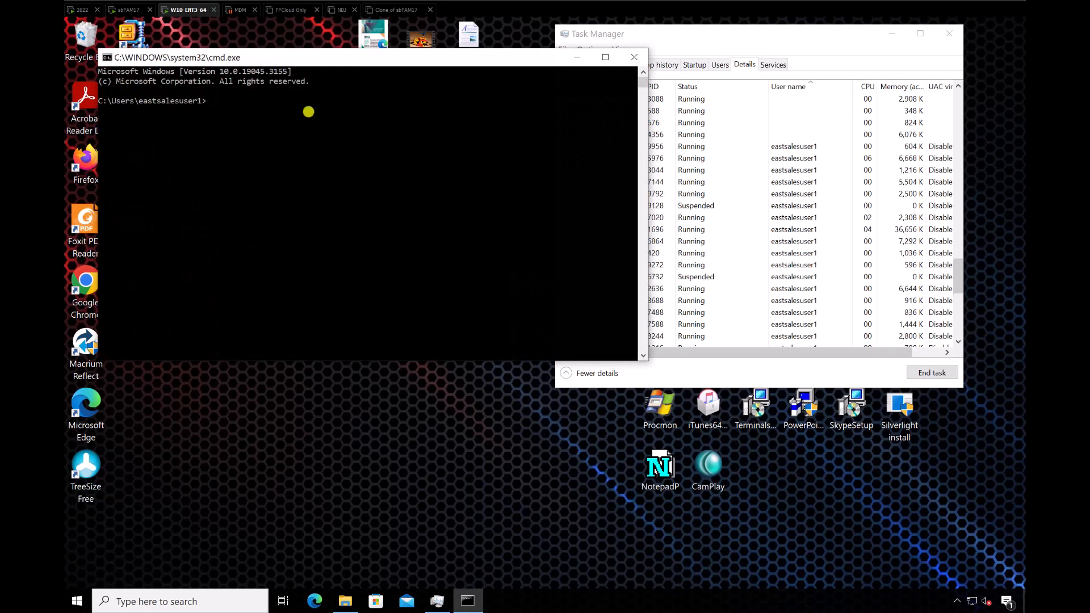
left_click_drag(319, 66, 396, 166)
left_click(395, 271)
type("mmc dsa.msc")
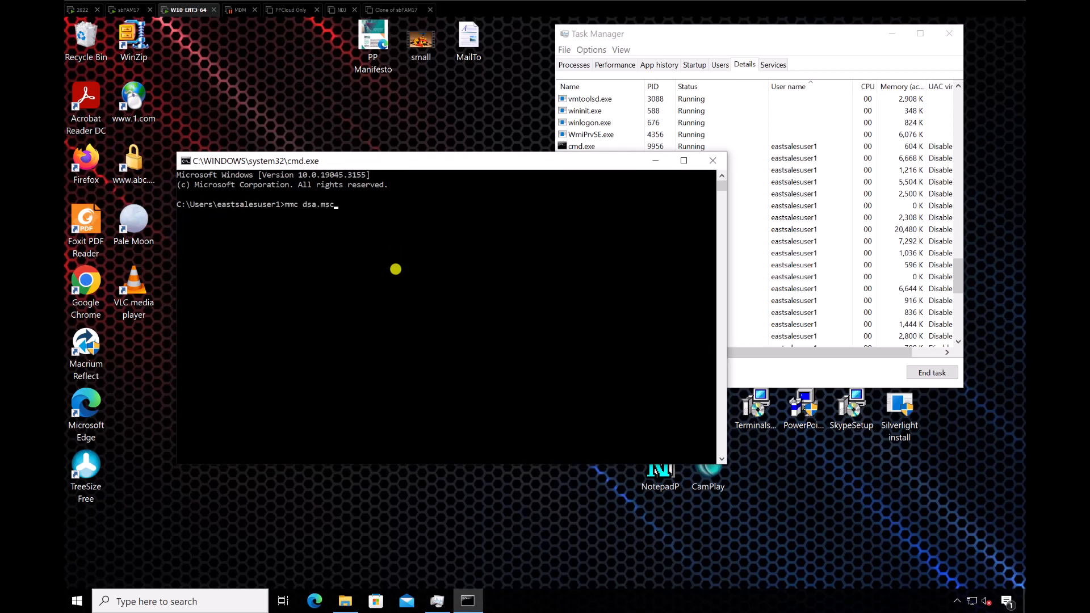
key("Return")
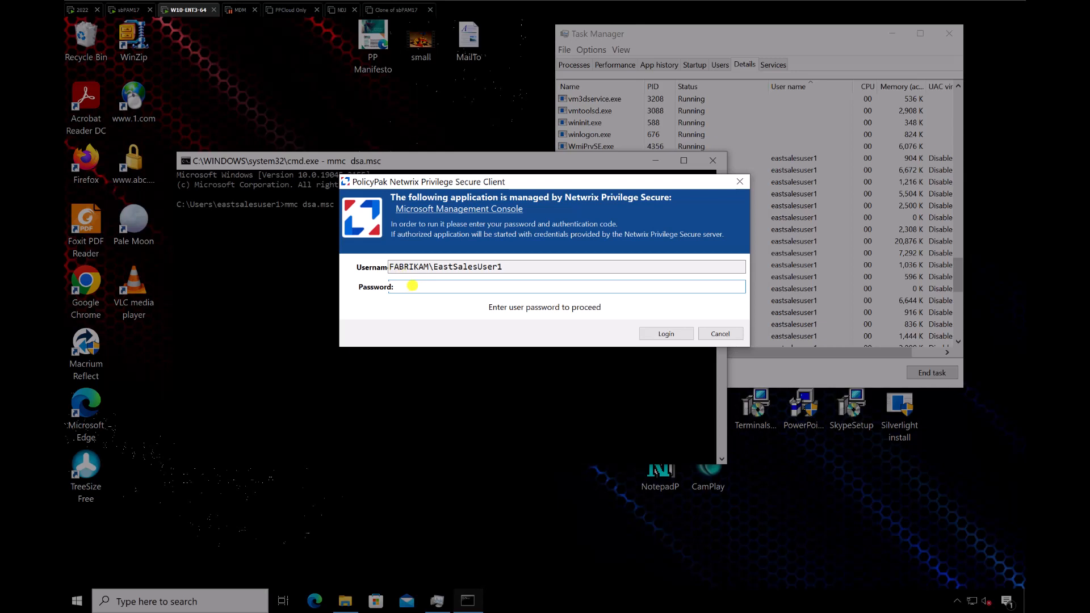
Authorize Microsoft Management Console in the Privilege Secure prompt with the account password and the authentication code
type("••••••••")
key("Return")
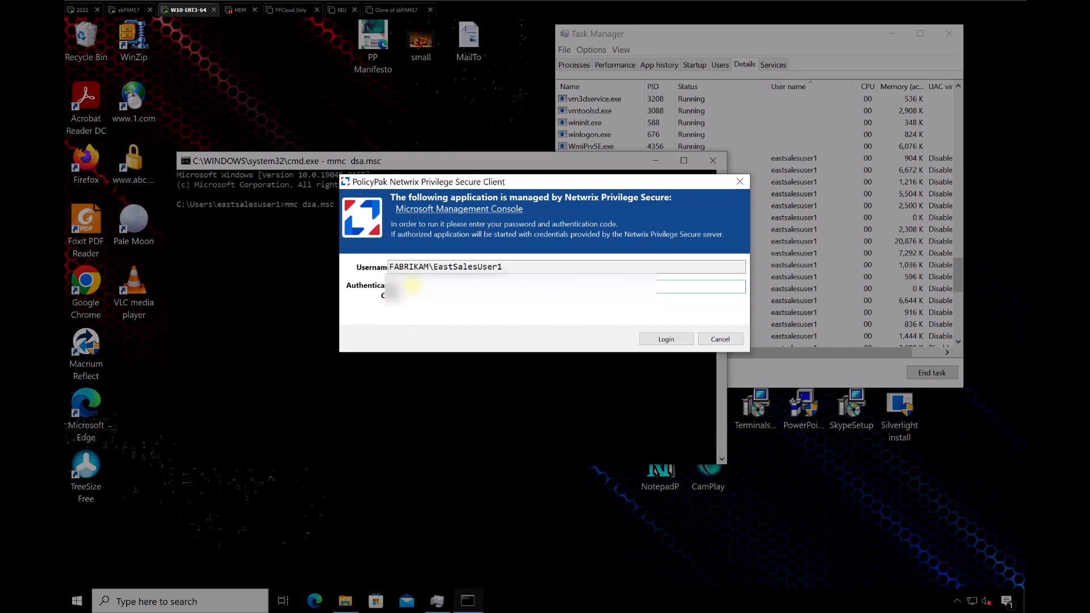
key("Return")
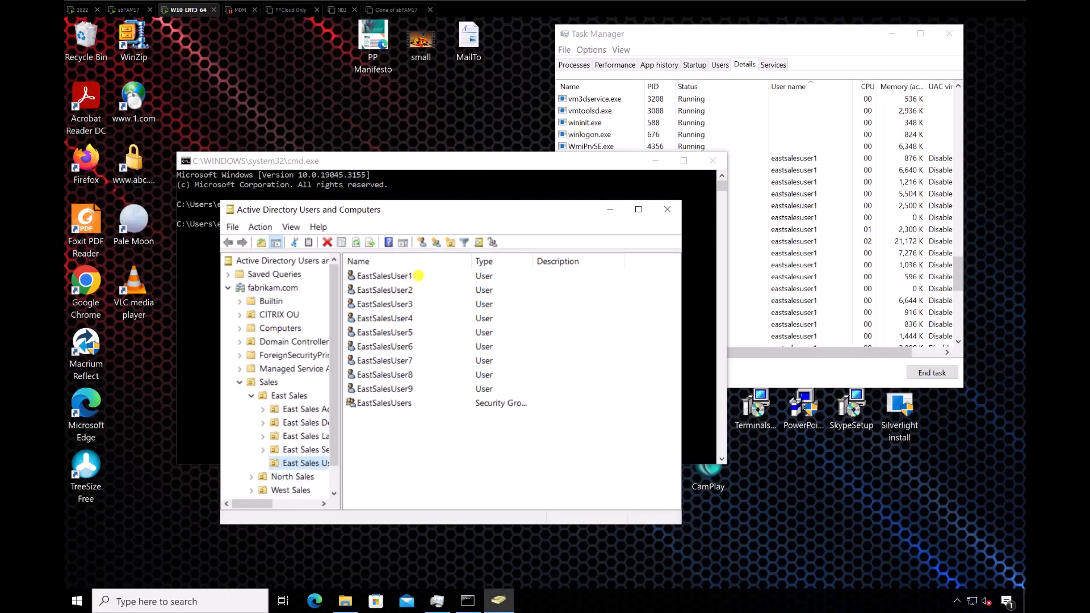
Move the Active Directory window clear of Task Manager and find the mmc.exe process to check its user account
left_click_drag(465, 211, 374, 137)
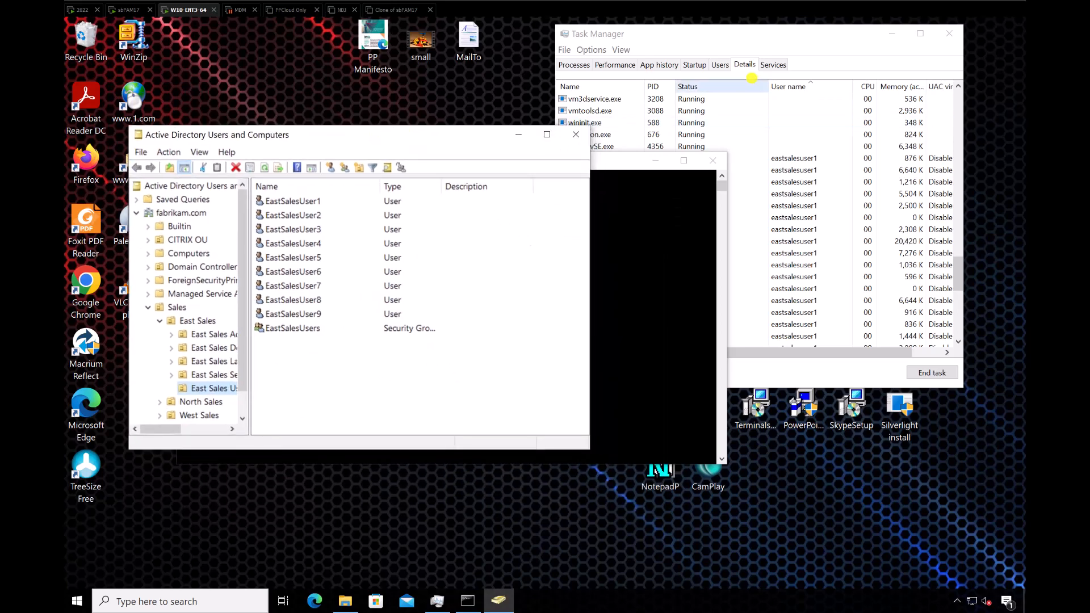
left_click(761, 244)
scroll(762, 245, "up", 7)
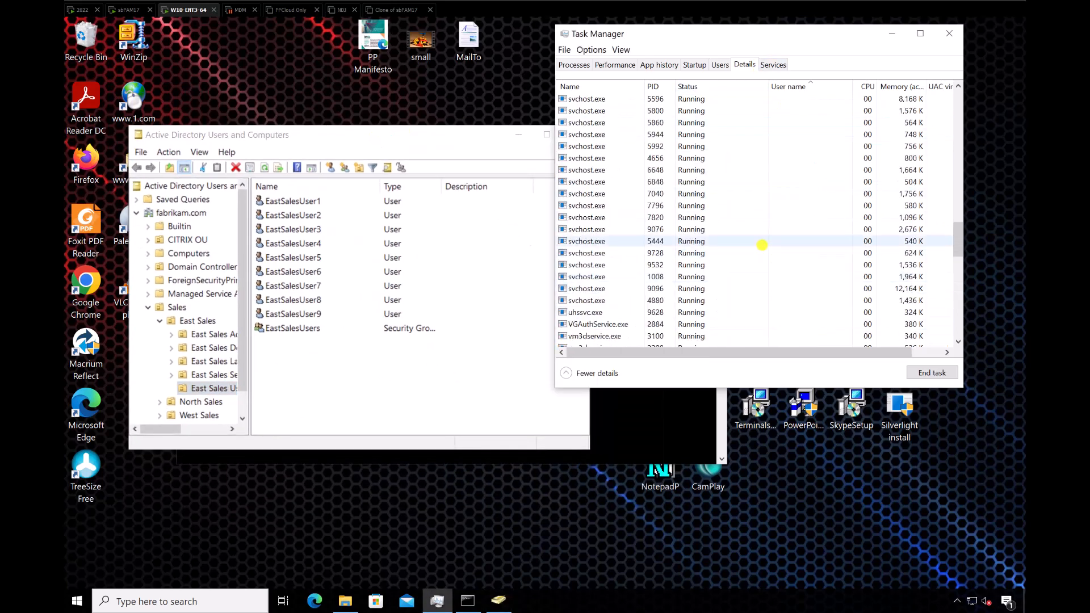
scroll(761, 244, "up", 10)
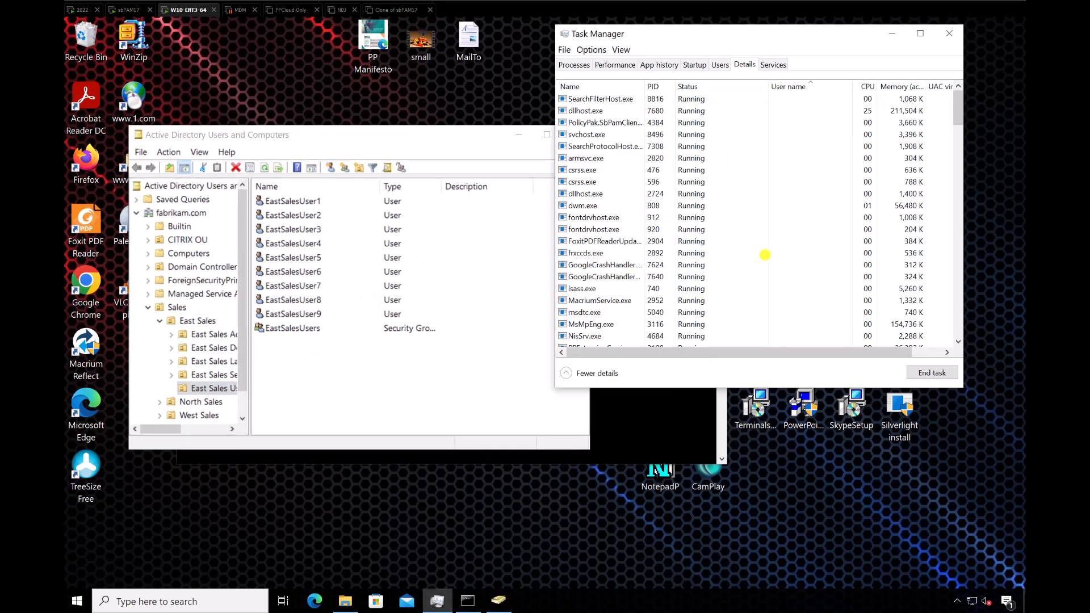
scroll(764, 255, "down", 15)
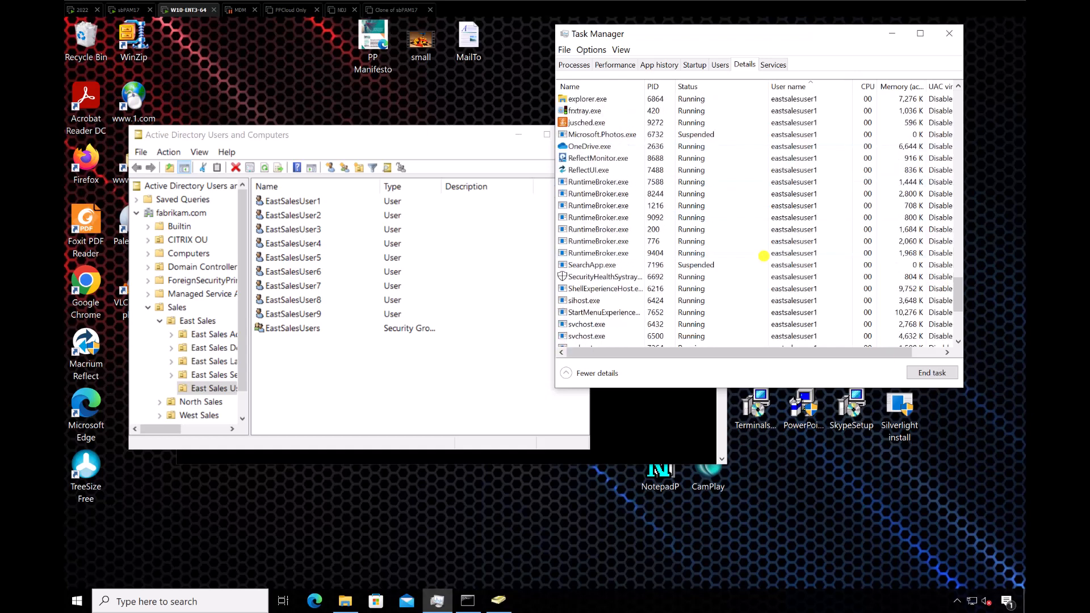
scroll(763, 256, "down", 5)
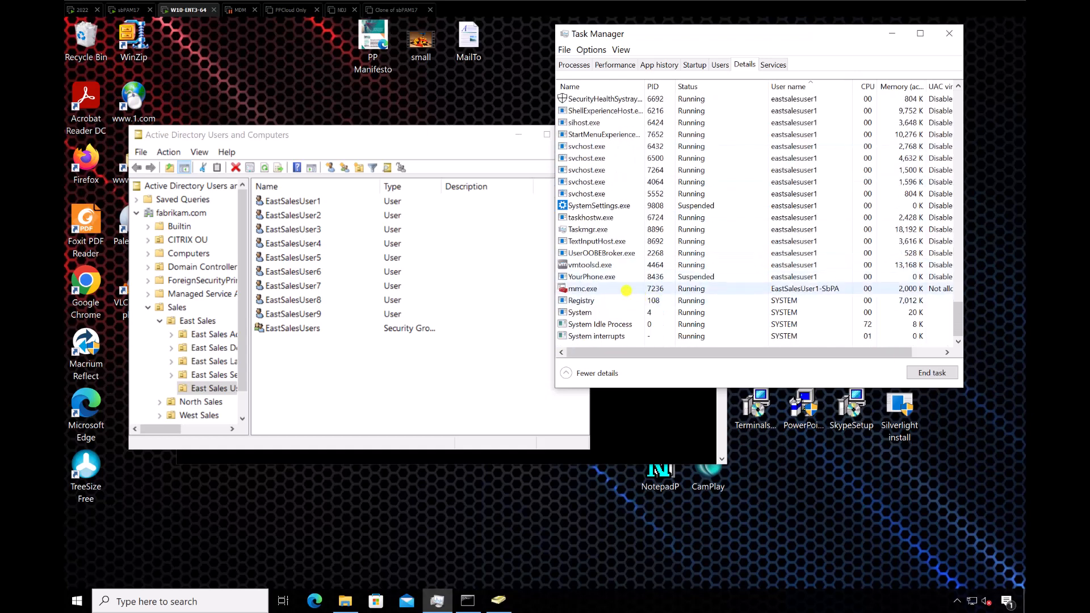
left_click(626, 290)
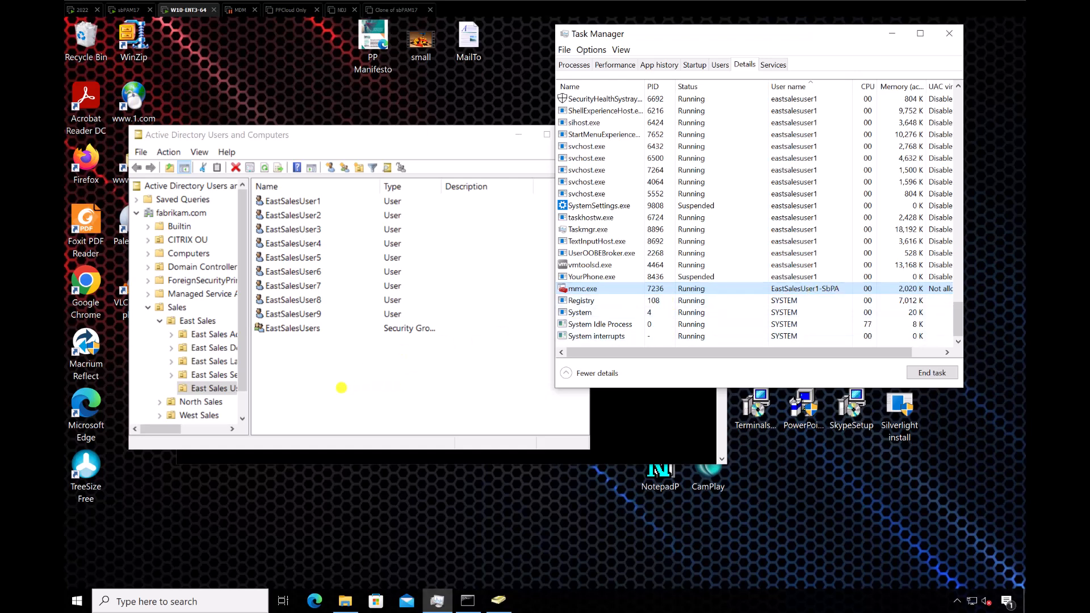
Reset the password of EastSalesUser3 by entering and confirming a new password, and close Active Directory Users and Computers
left_click(341, 388)
left_click_drag(243, 294, 242, 333)
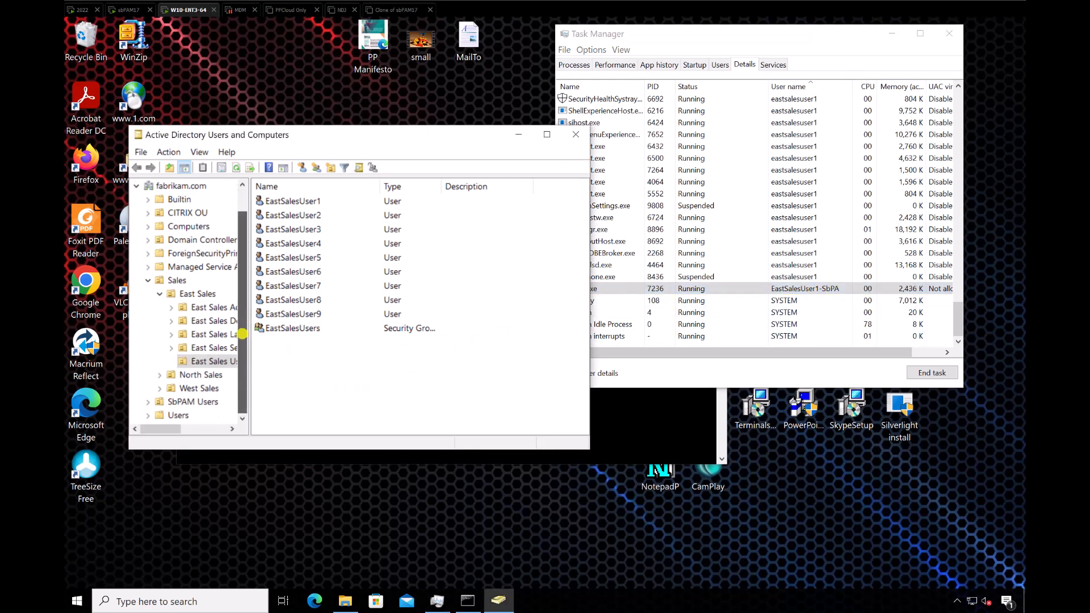
right_click(292, 229)
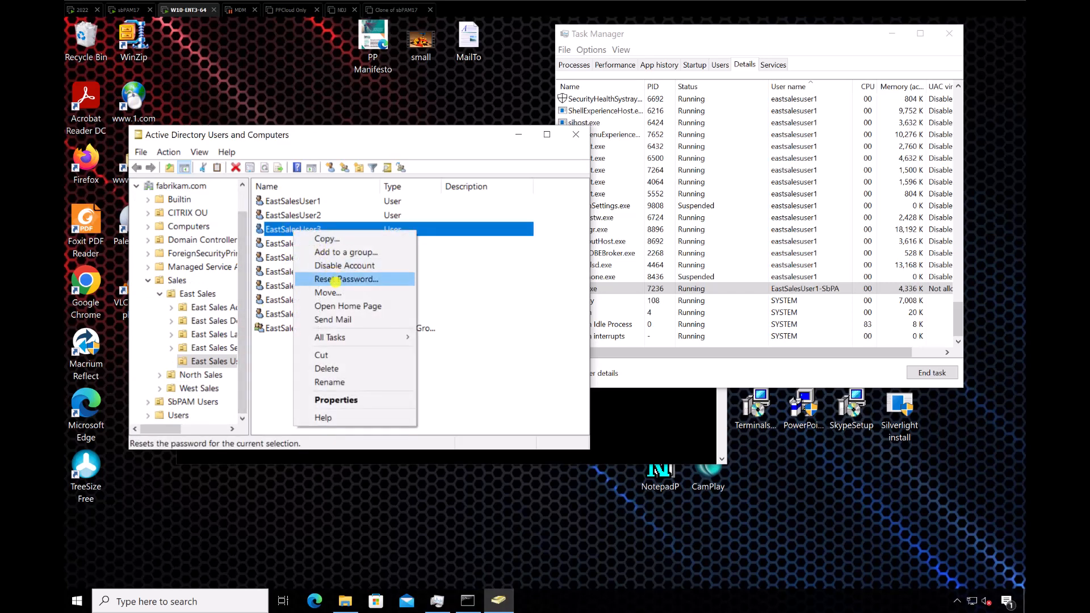
left_click(339, 279)
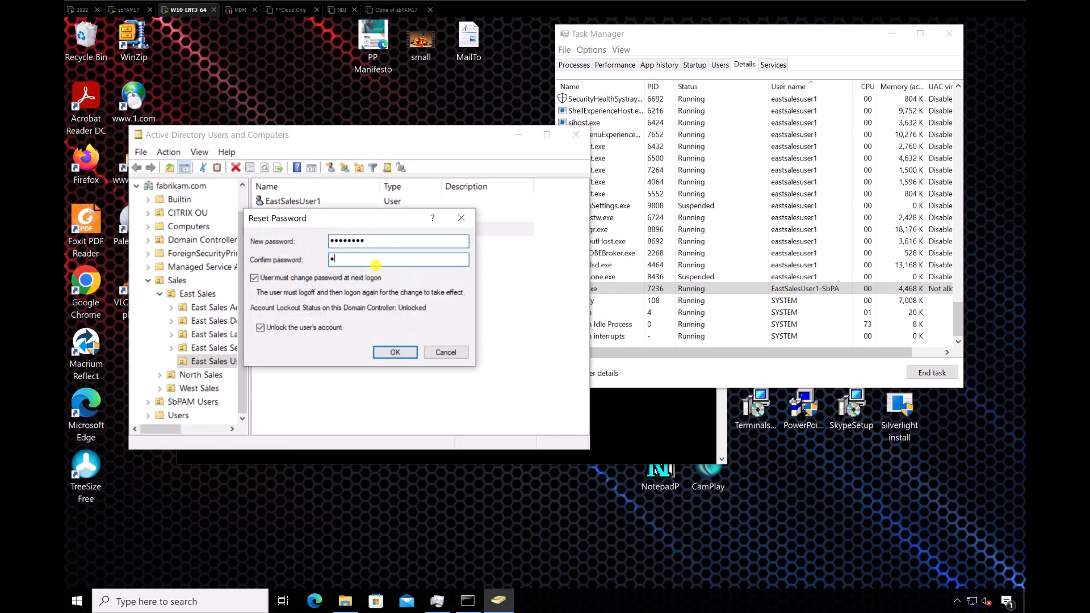
key("Return")
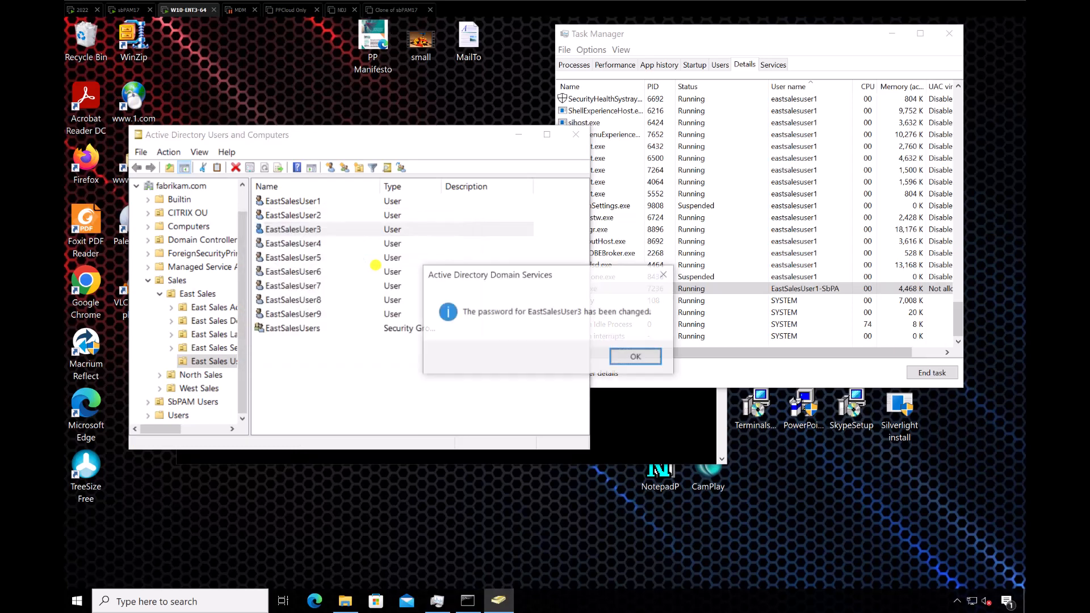
key("Return")
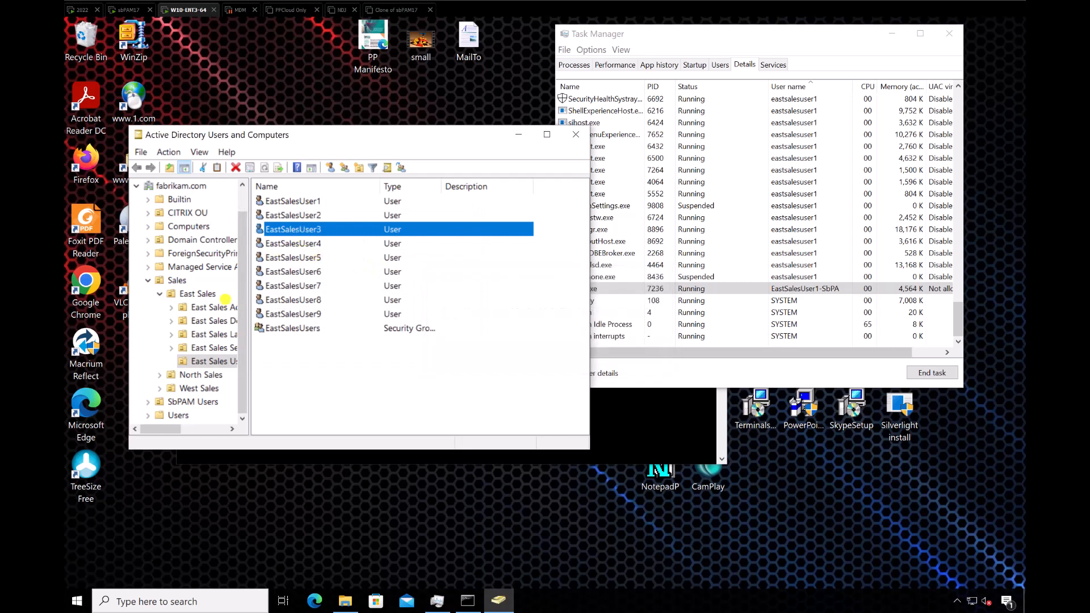
left_click(343, 406)
left_click(577, 132)
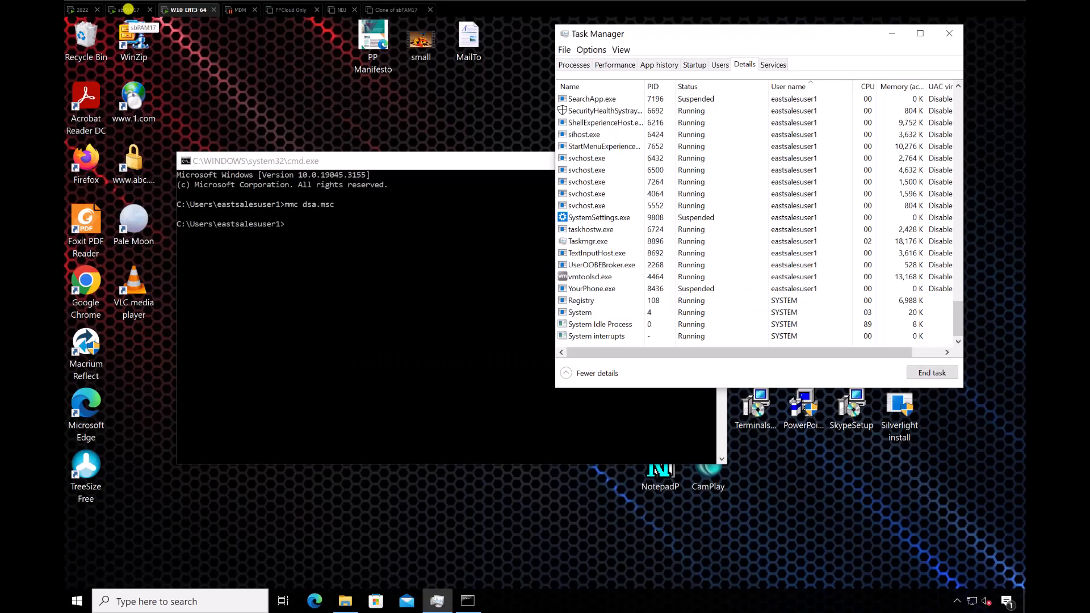
Switch to the sbPAM17 machine, refresh the active sessions on the Privilege Secure dashboard and display the historical sessions
left_click(128, 9)
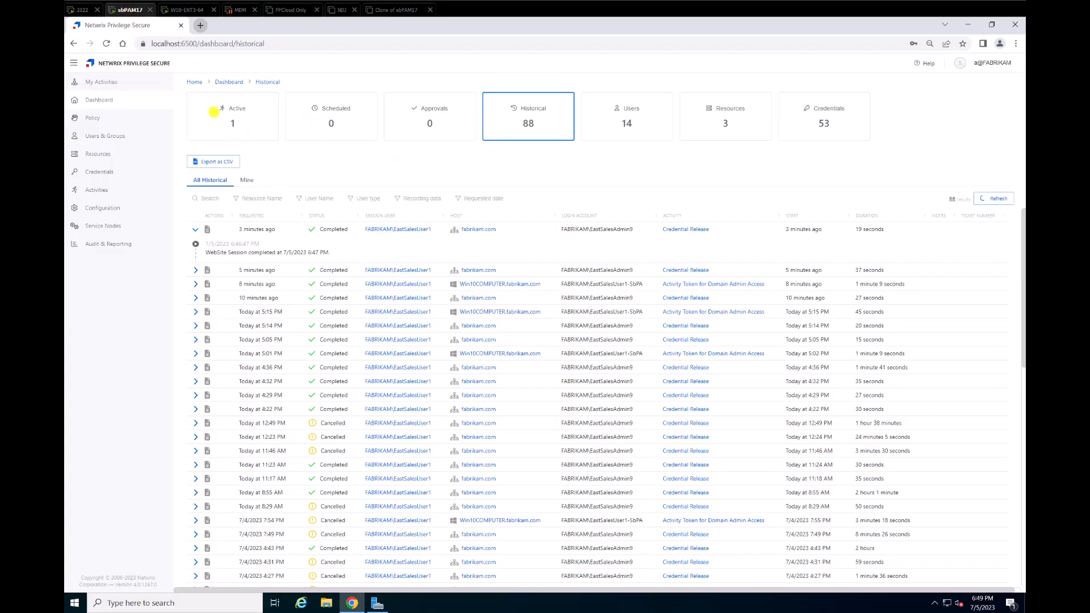
left_click(227, 120)
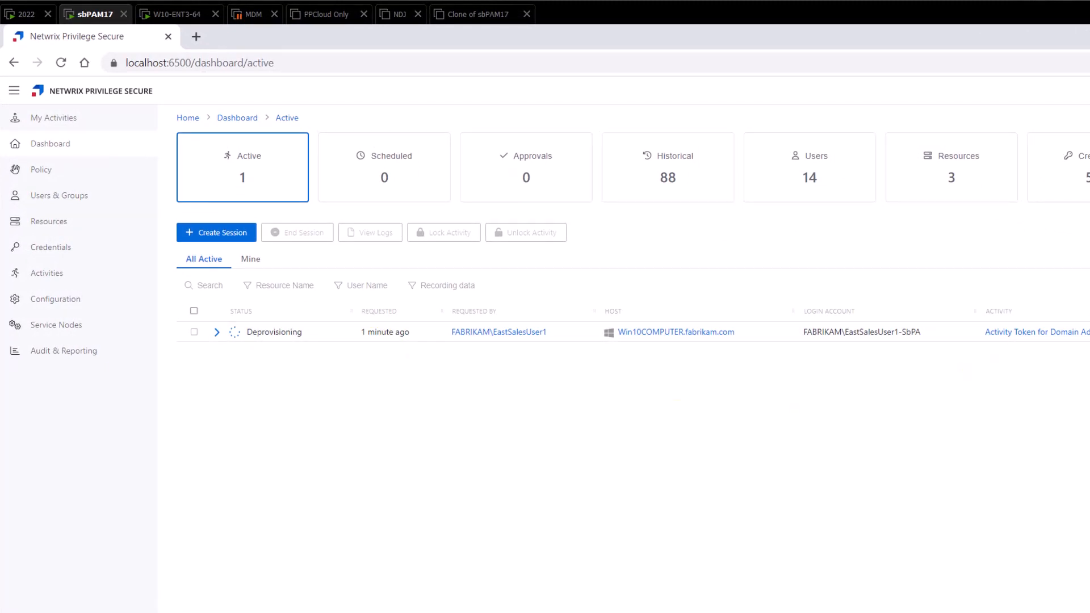
left_click(1056, 224)
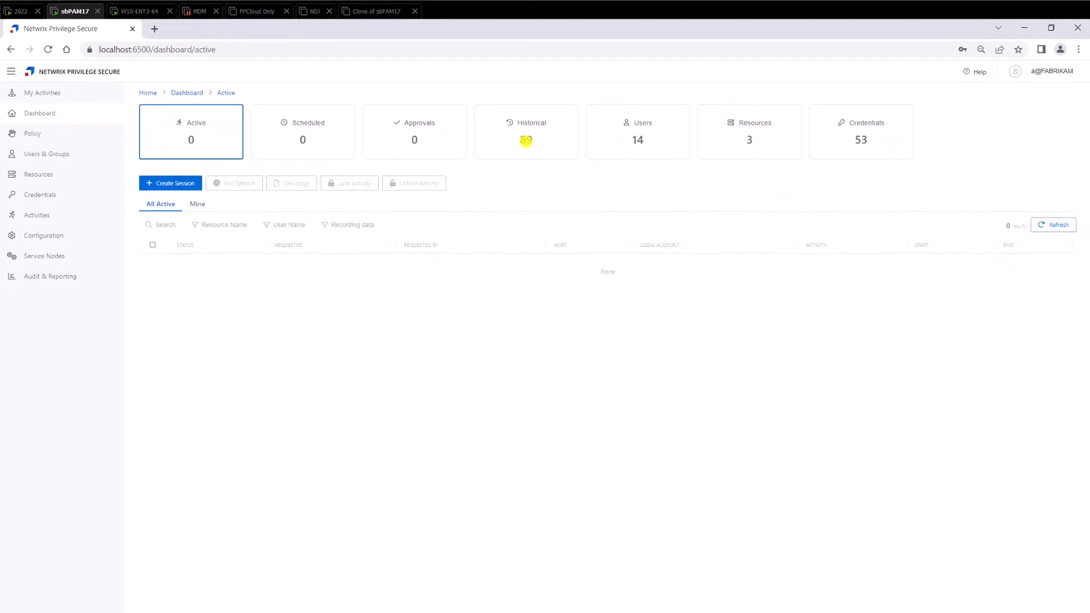
left_click(525, 140)
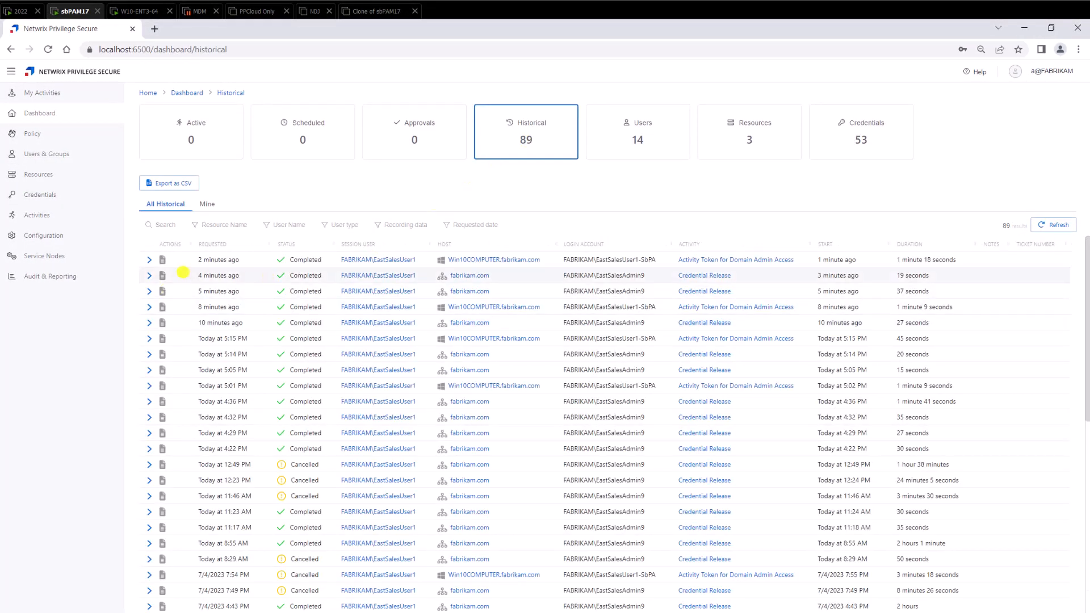
Expand the most recent Win10COMPUTER session, replay its recording through the Active Directory password reset, and close the viewer
left_click(149, 260)
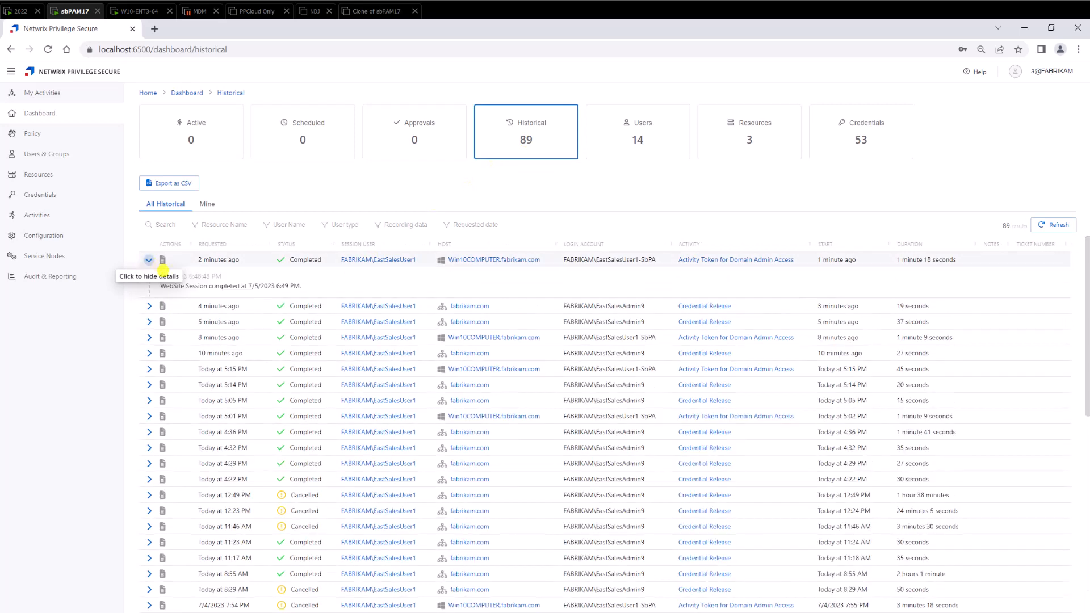
left_click(148, 276)
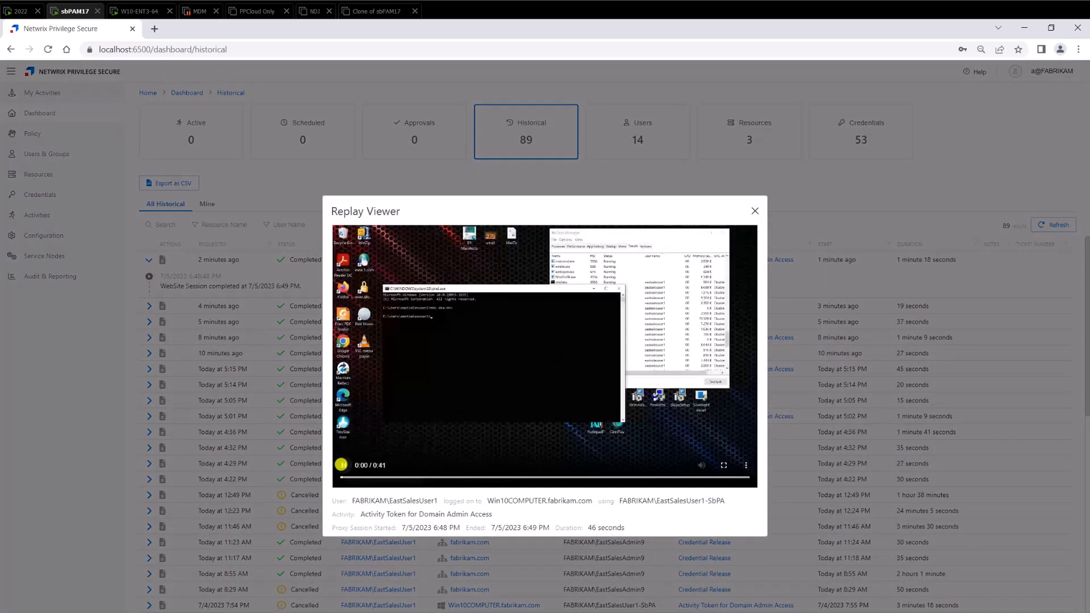
left_click(341, 464)
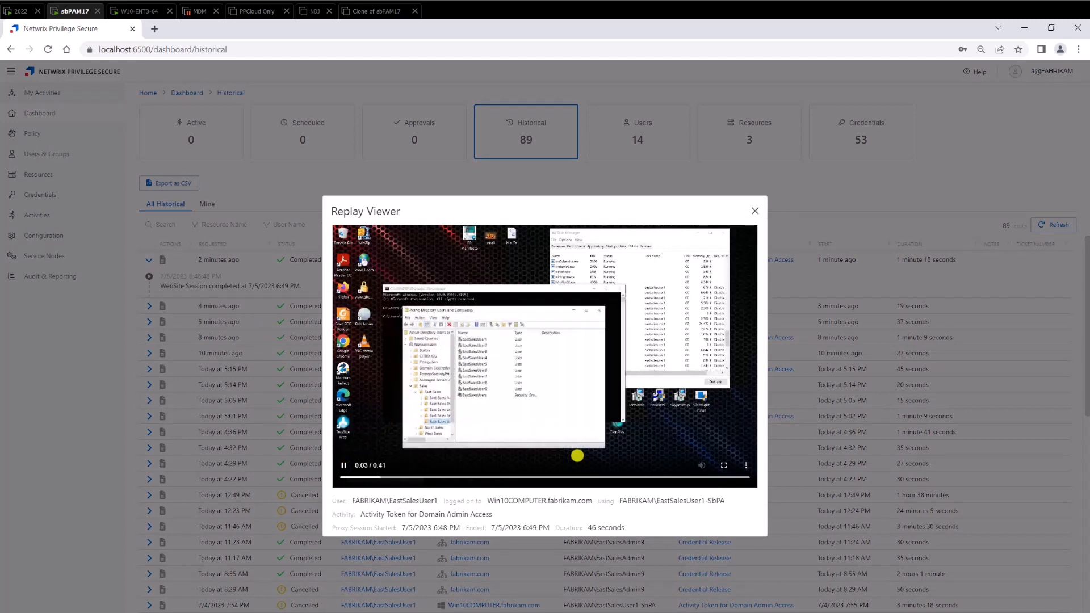
left_click(617, 476)
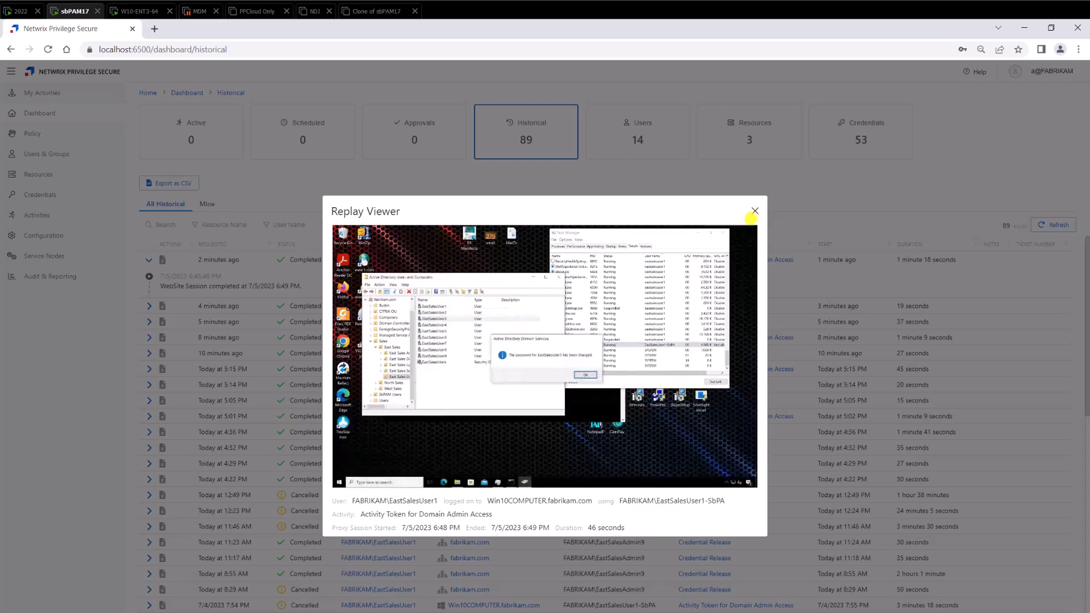
left_click(755, 211)
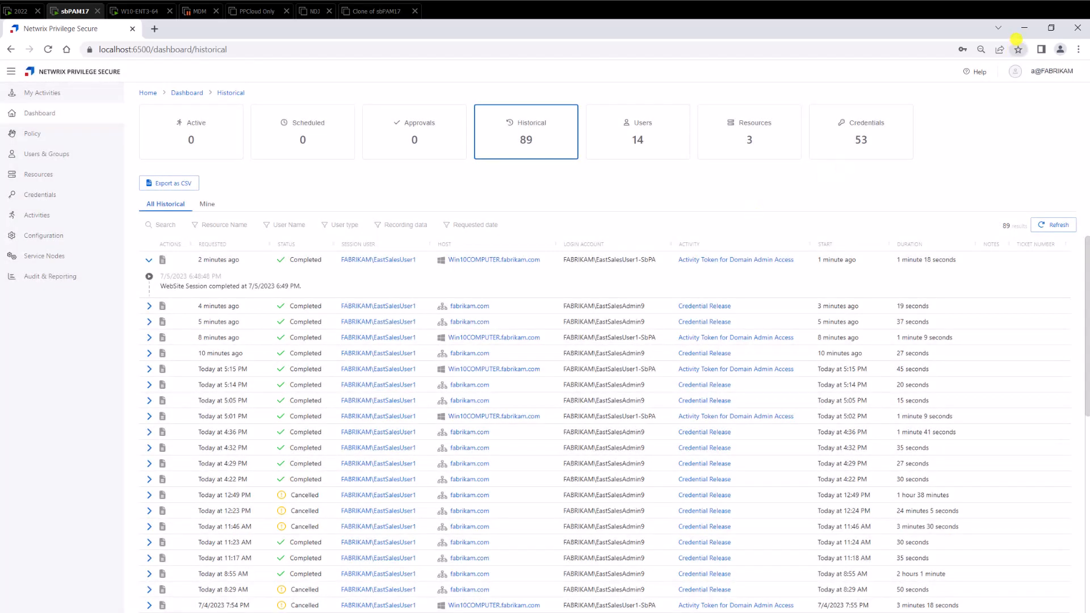
Minimize the browser and switch to the 2022 machine, keeping its Group Policy Management Editor maximized
left_click(1025, 28)
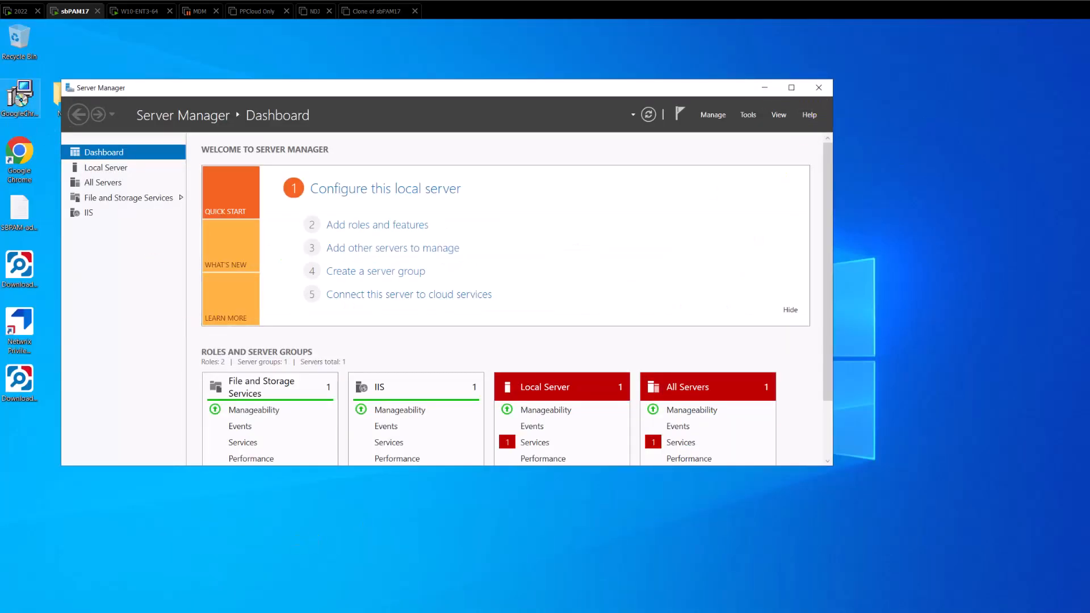
left_click(14, 11)
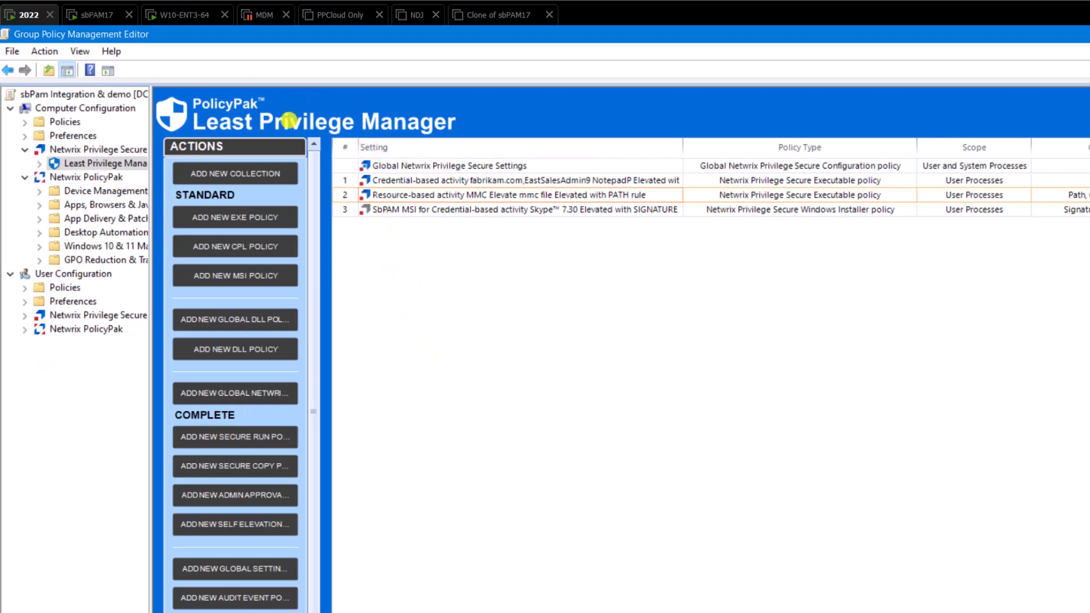
left_click_drag(214, 29, 421, 131)
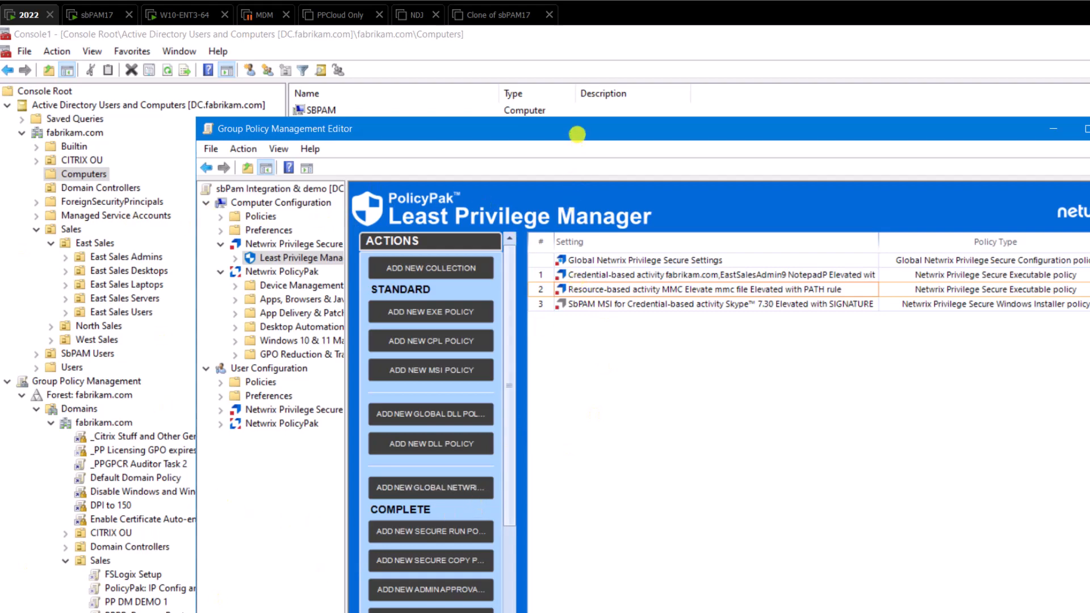
double_click(577, 134)
Switch to the W10-ENT3-64 machine, clear Task Manager from the desktop and move the Command Prompt window slightly lower
left_click(183, 9)
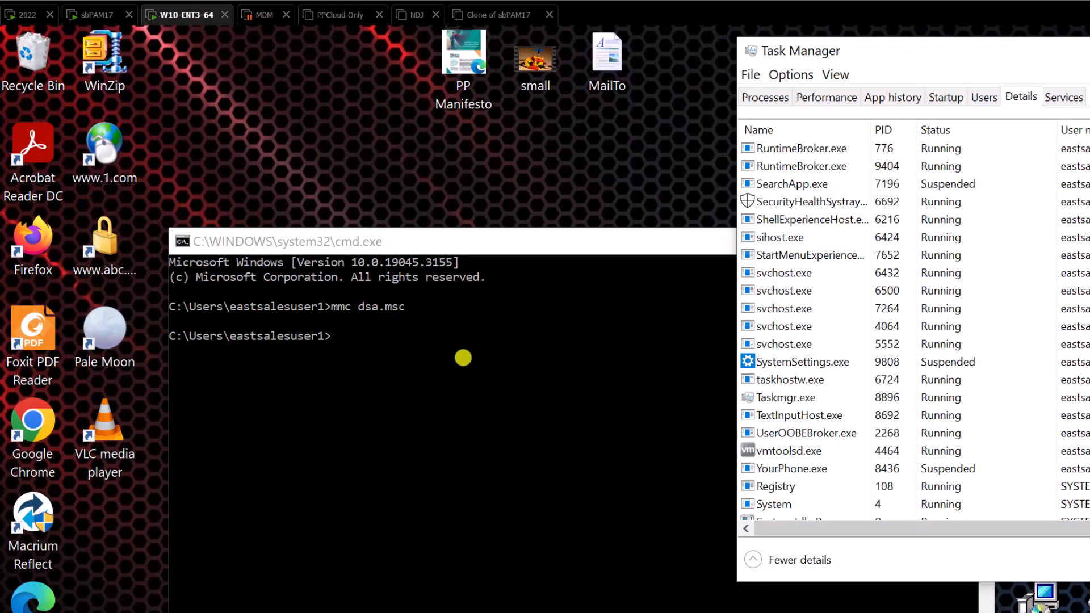
left_click(1089, 50)
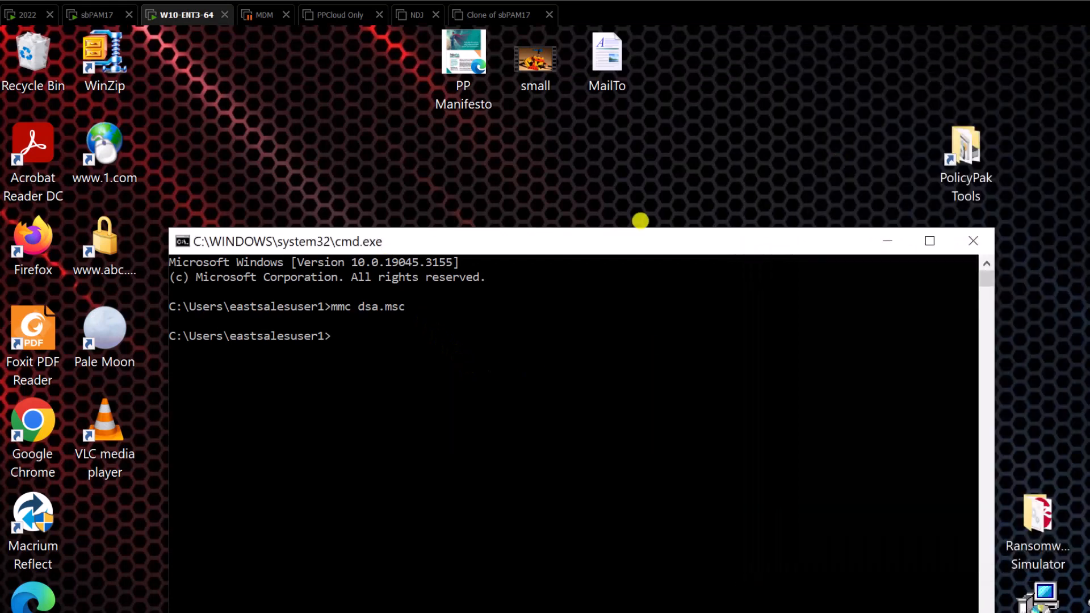
left_click(511, 206)
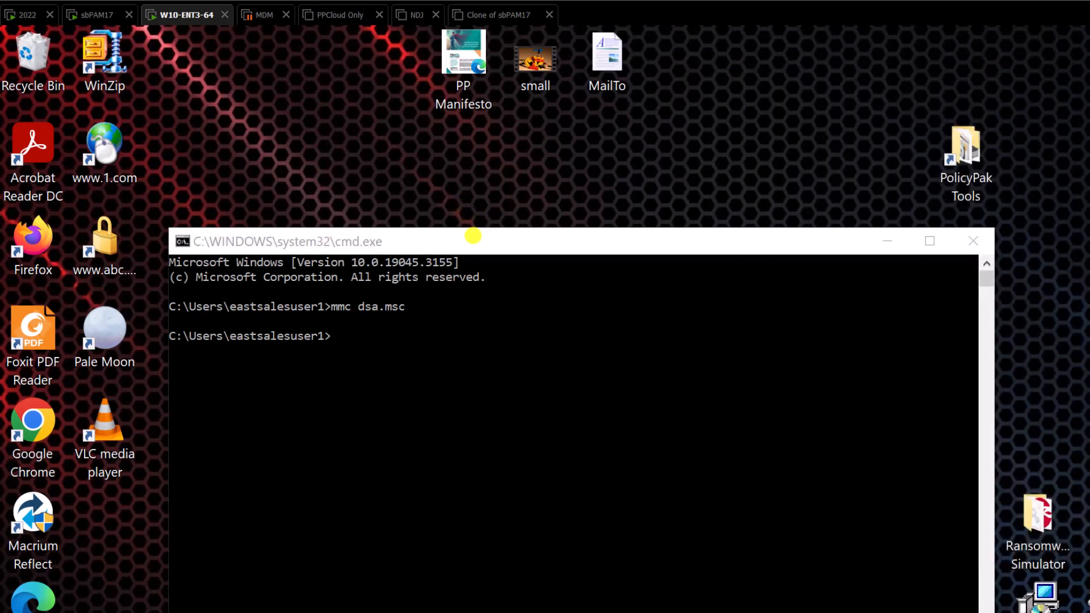
left_click_drag(471, 236, 487, 320)
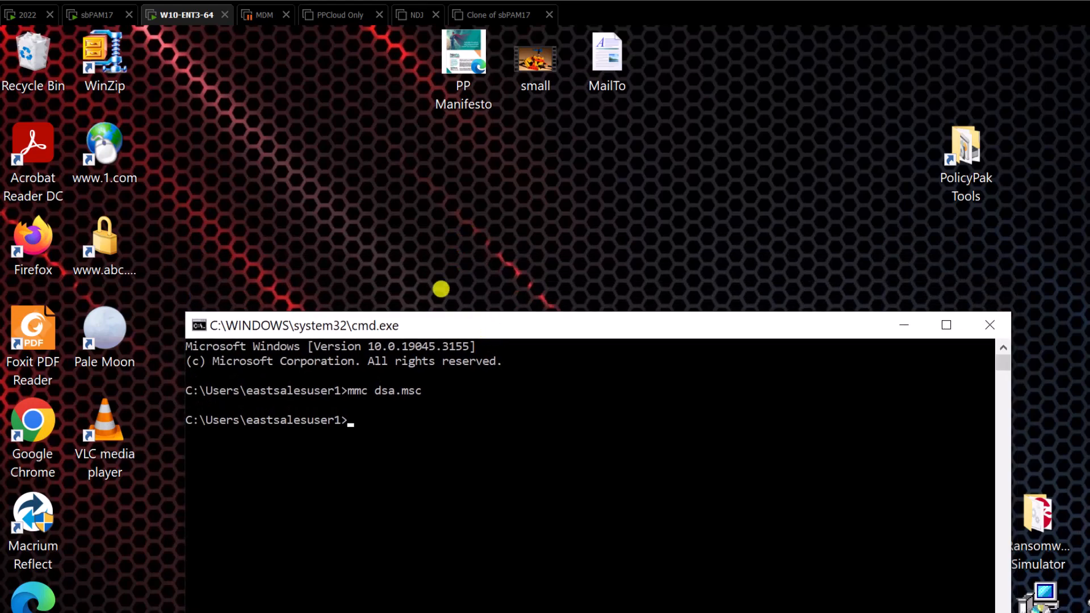
Return to the 2022 machine and view the option for adding a new global Netwrix Privilege Secure configuration policy
left_click(25, 14)
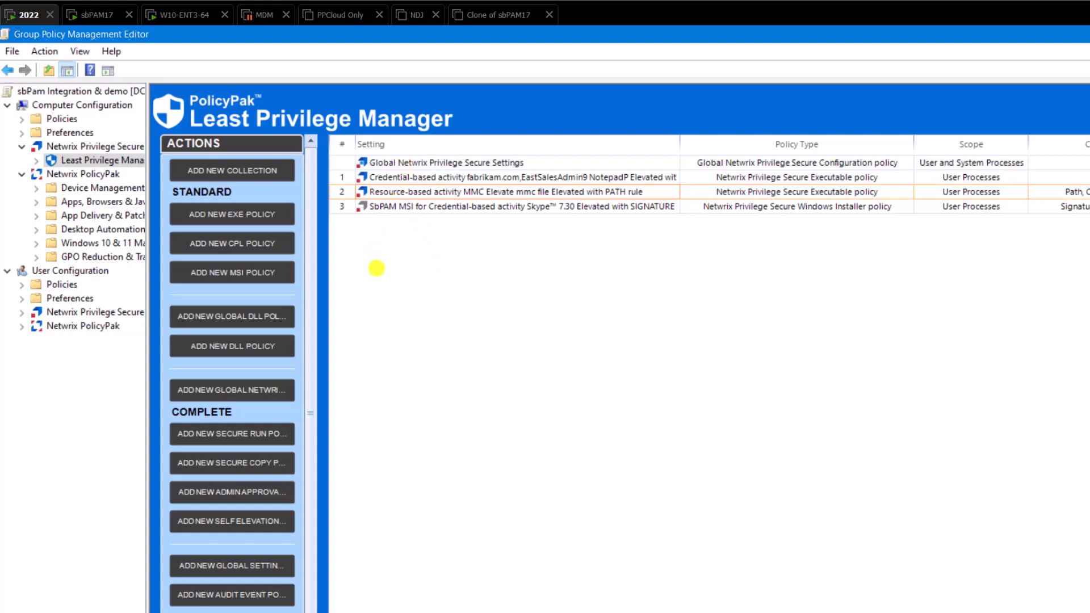
right_click(368, 266)
mouse_move(398, 278)
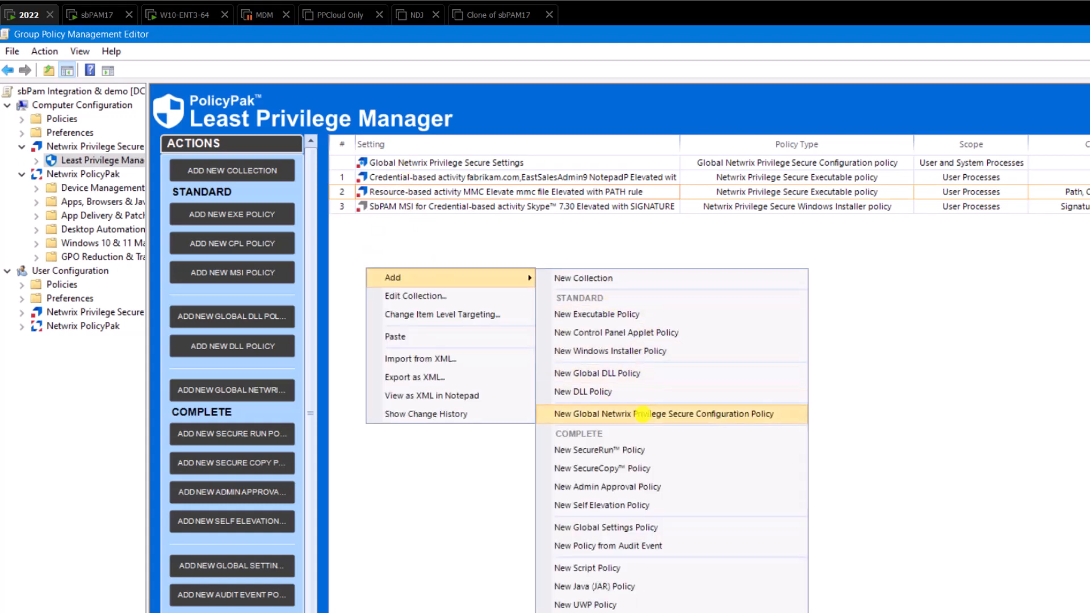
left_click(747, 407)
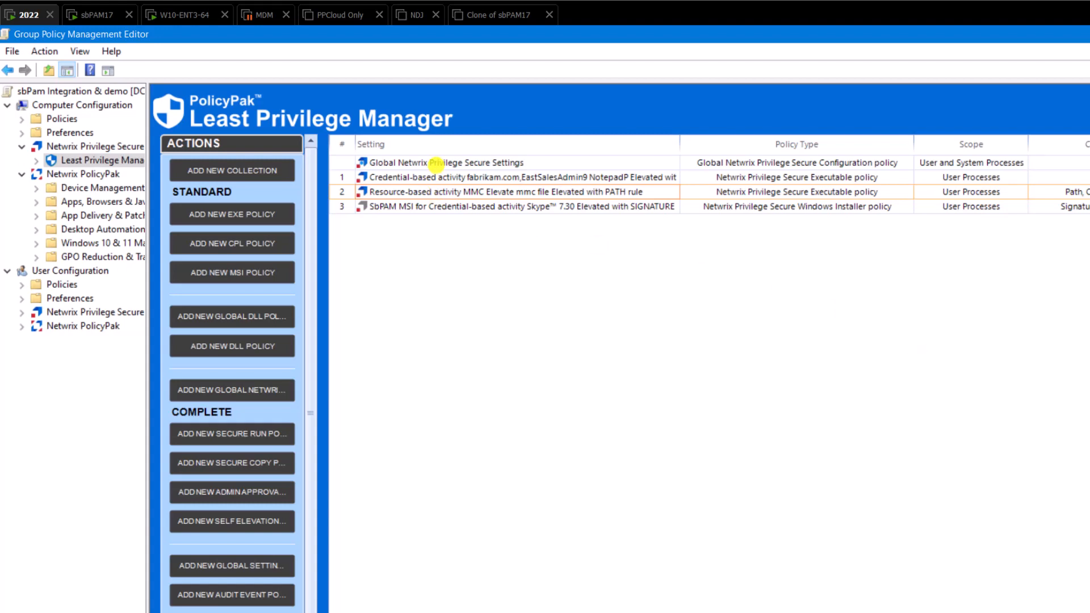
Examine the server URI and video recording options of the Global Netwrix Privilege Secure Settings policy, and close it without saving
double_click(436, 165)
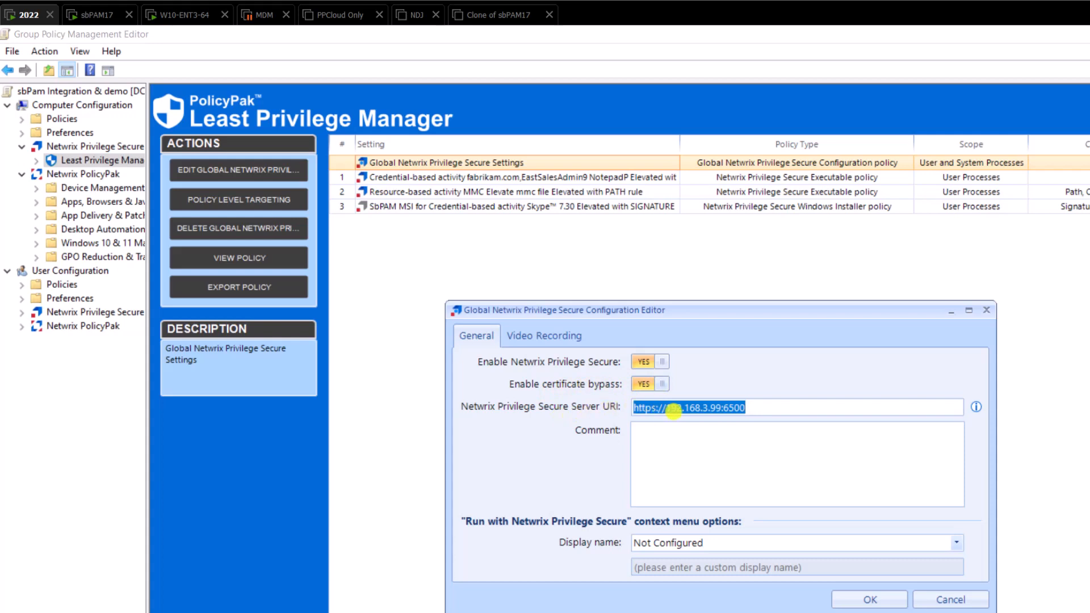
left_click(770, 407)
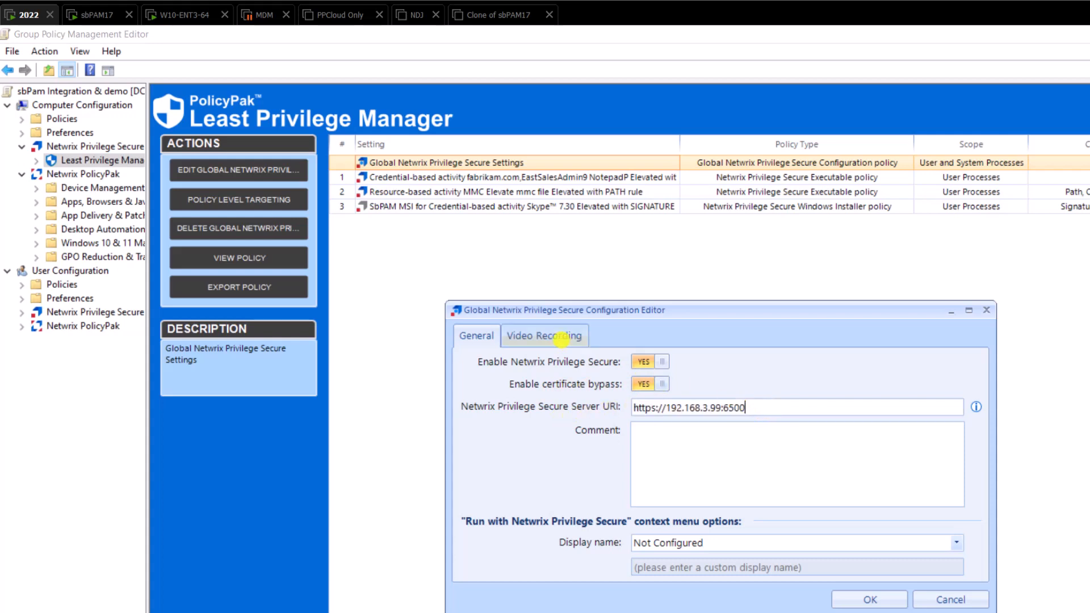
left_click(554, 336)
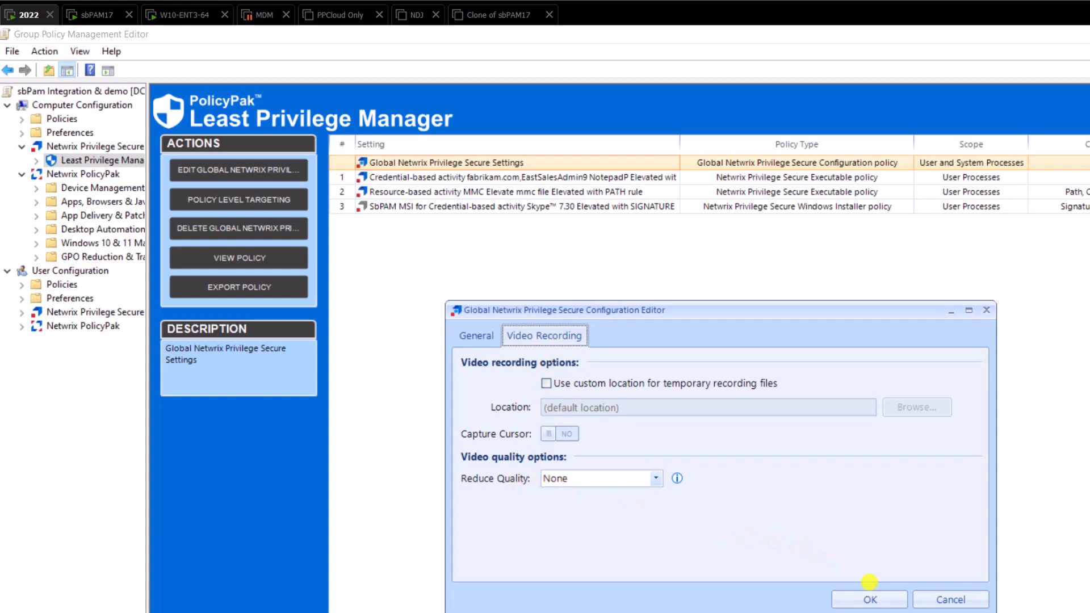
left_click(948, 600)
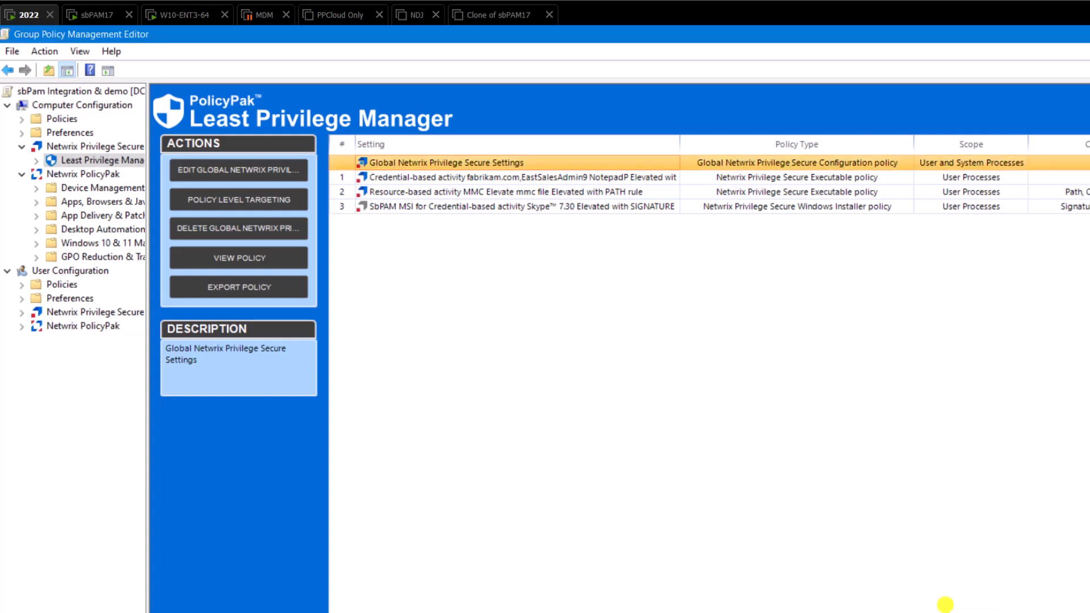
Start a new executable policy with a simple rule and enable its use with Netwrix Privilege Secure
right_click(366, 236)
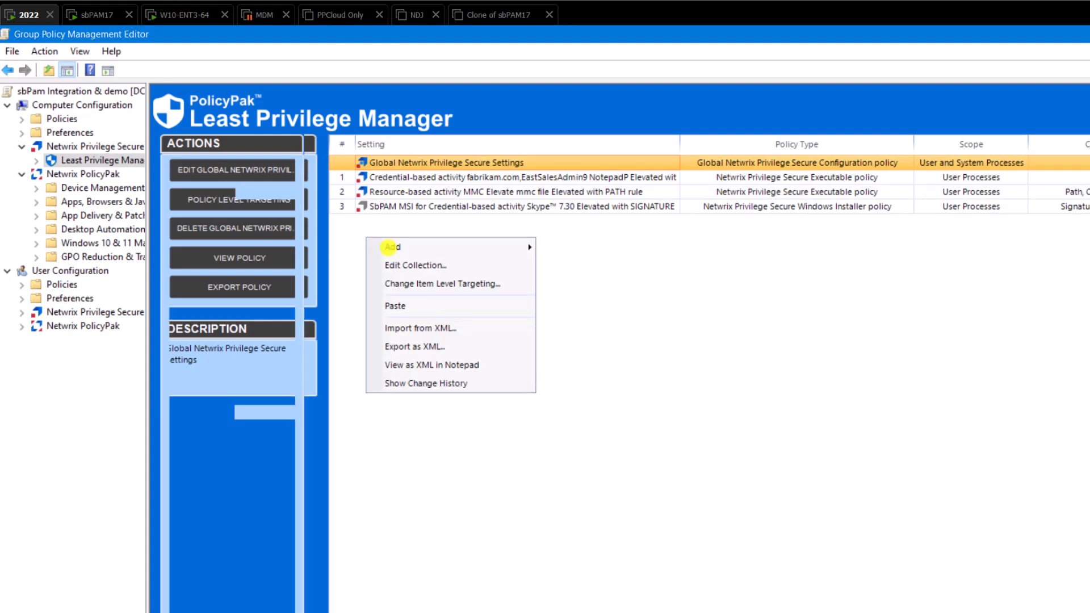
mouse_move(389, 249)
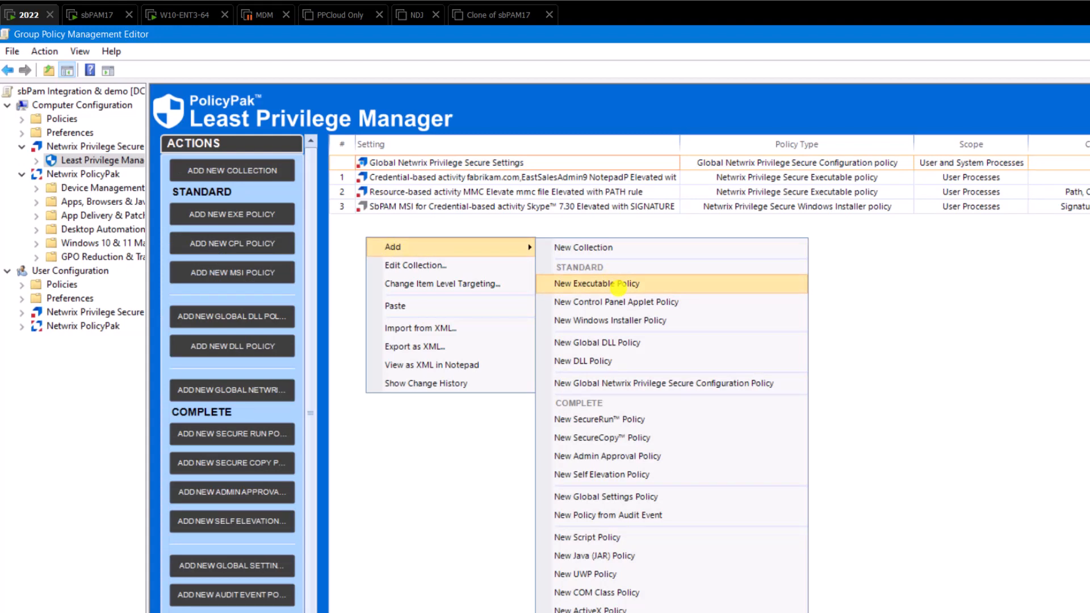
left_click(618, 285)
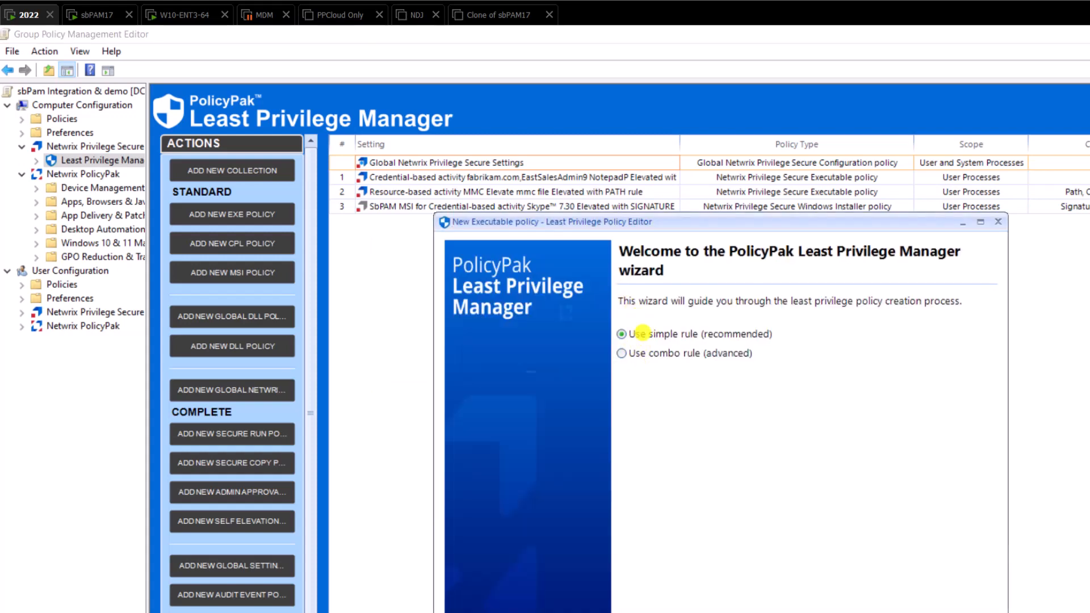
key("Return")
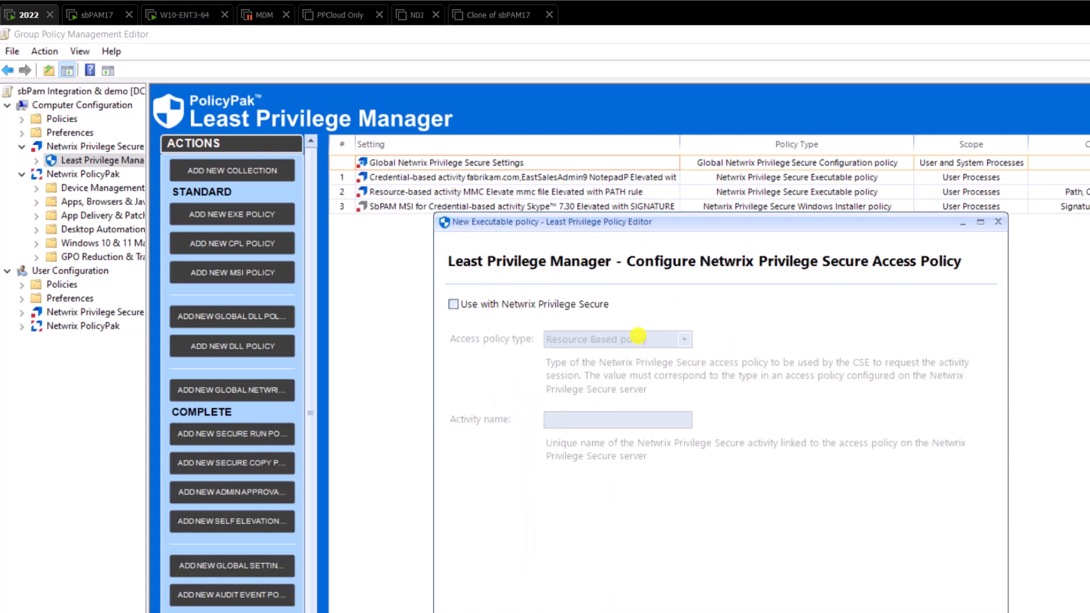
left_click(542, 308)
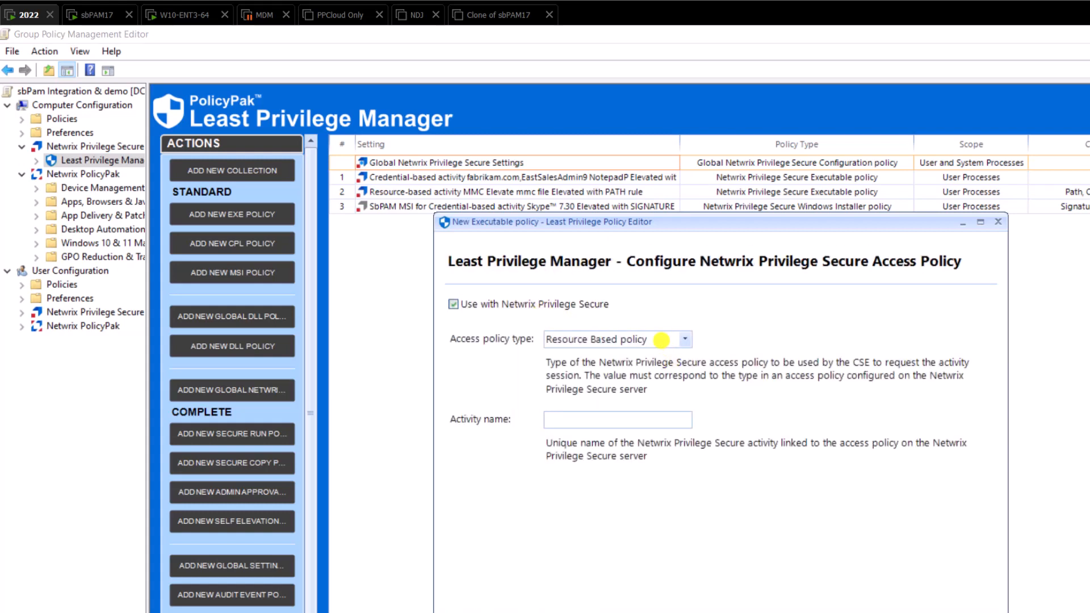
Switch the access policy type to Credential Based policy and back to Resource Based policy to compare their fields
left_click(661, 340)
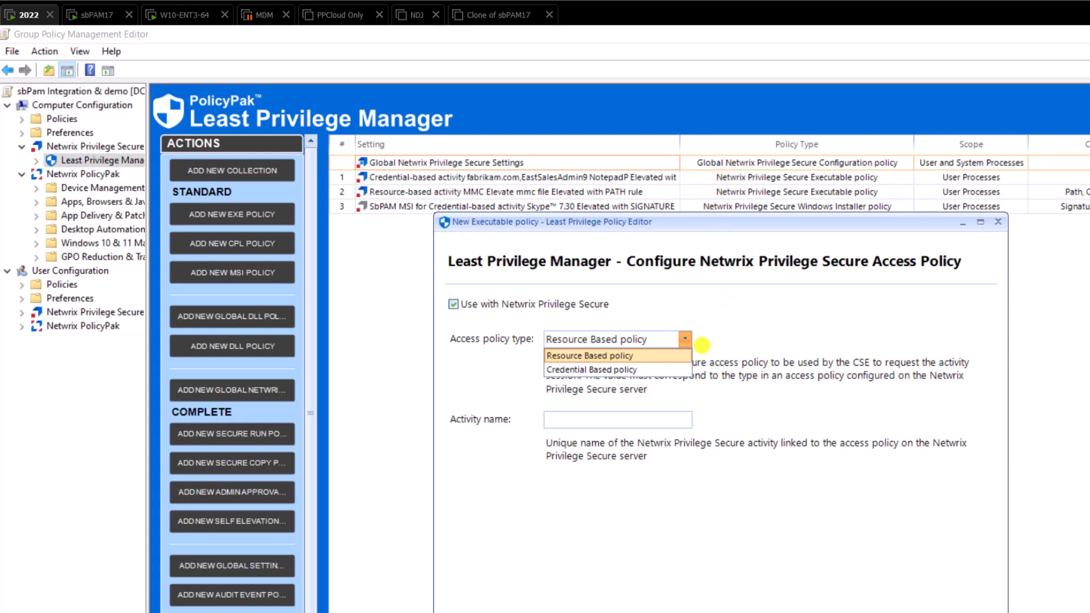
left_click(742, 303)
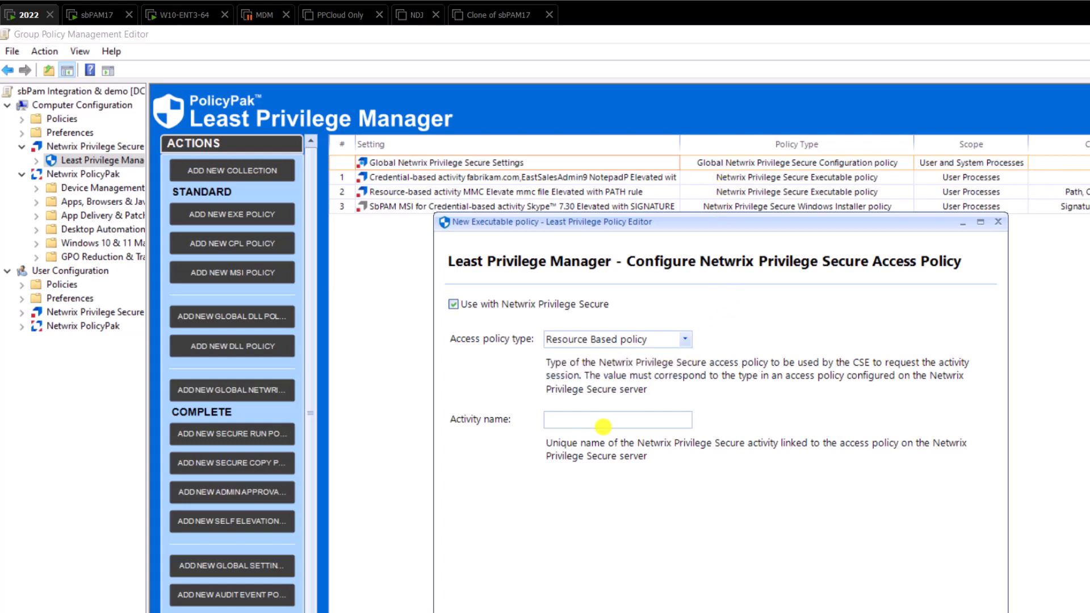
left_click(627, 338)
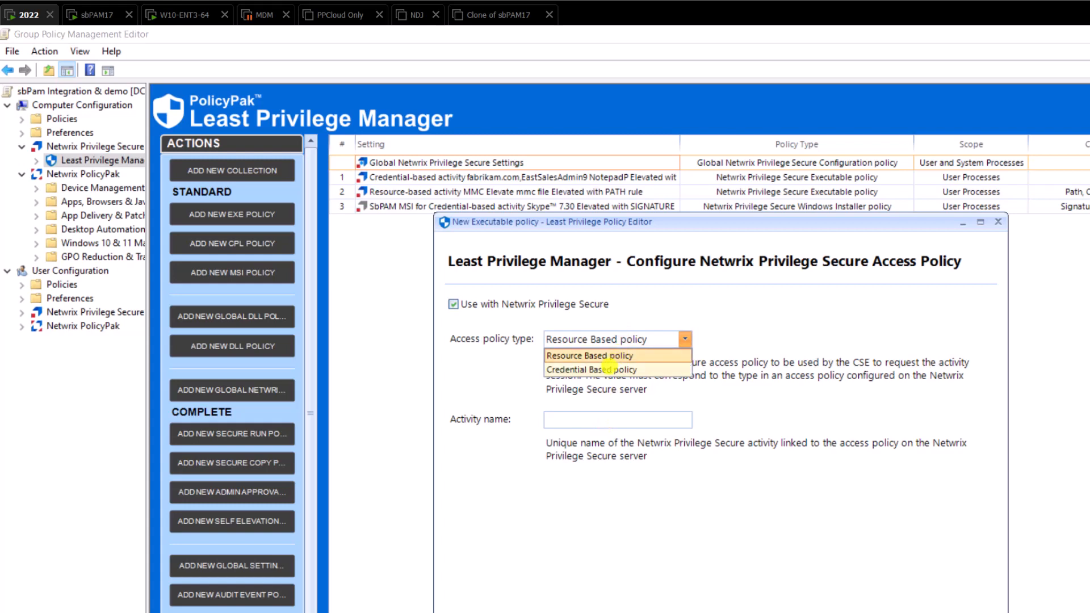
left_click(608, 369)
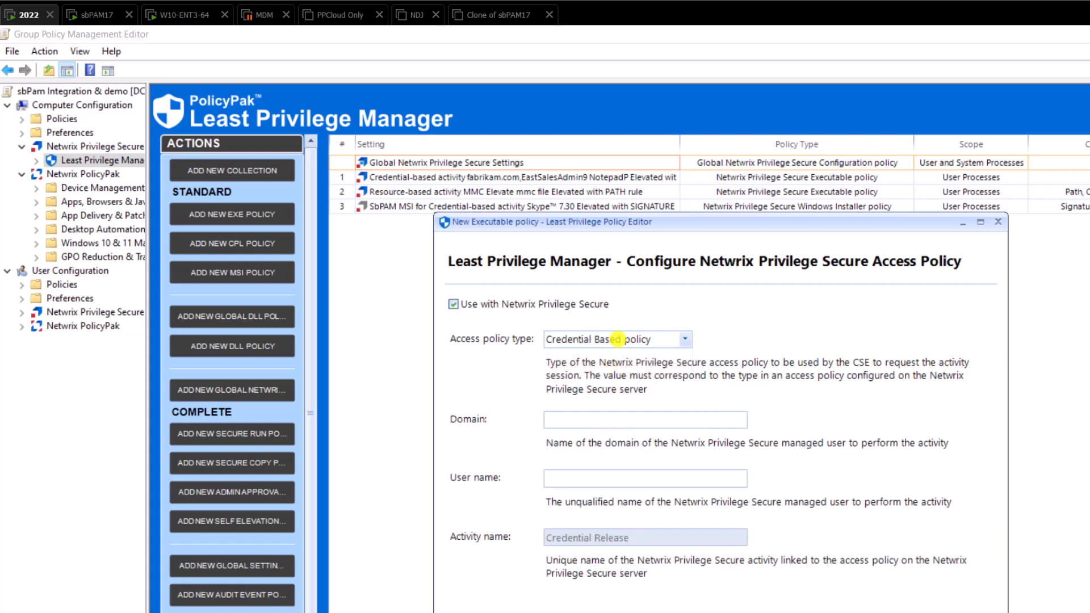
left_click(616, 339)
left_click(608, 355)
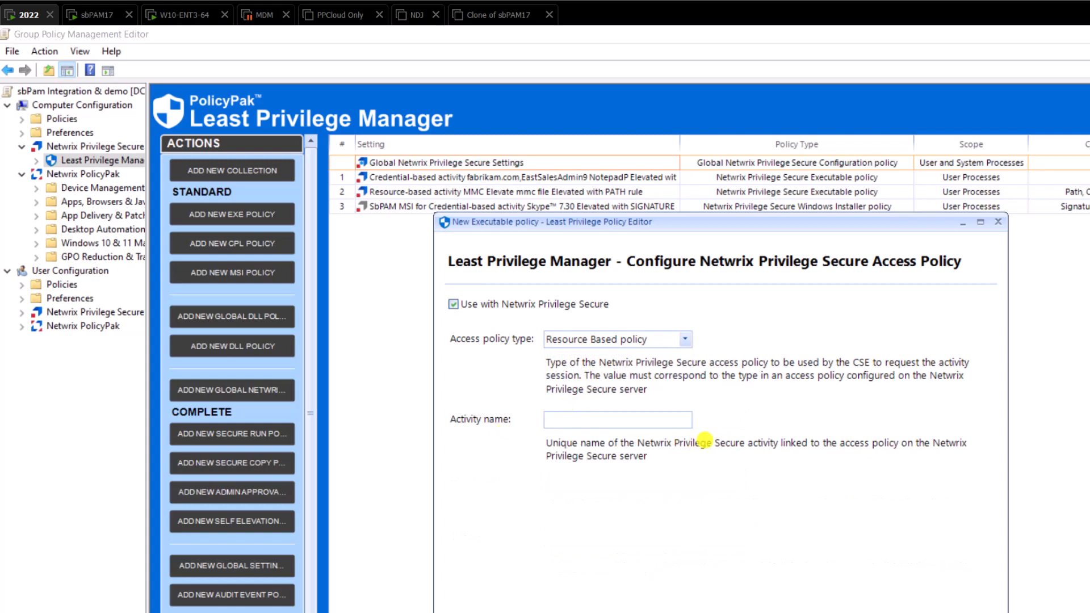
Set the new executable policy's access policy type to Credential Based policy
left_click(639, 340)
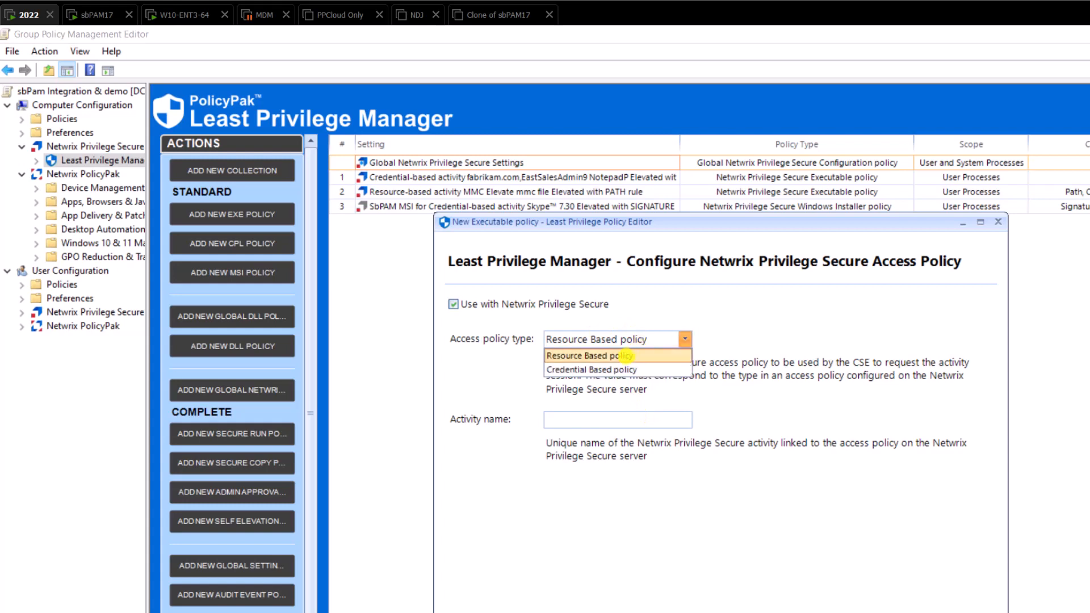
left_click(616, 371)
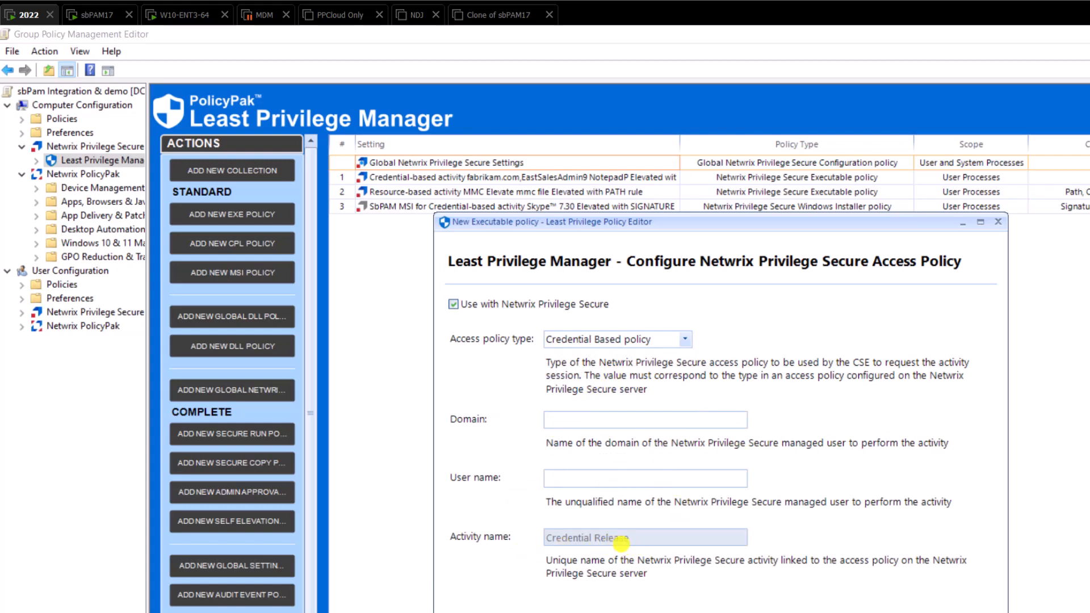
Discard the new executable policy without saving and open the credential-based NotepadP policy with the hash rule
key("Escape")
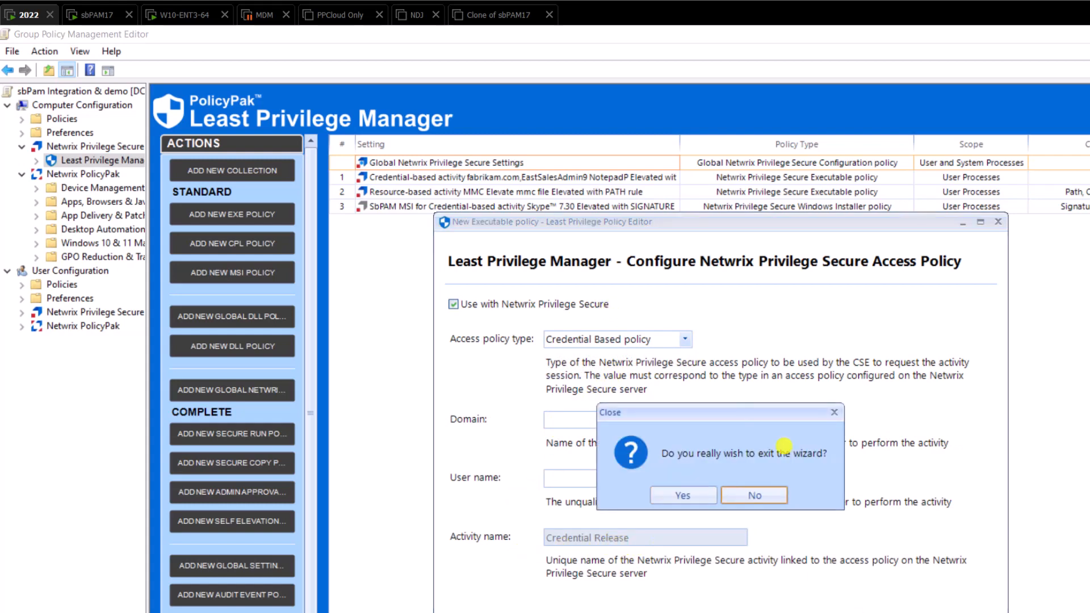
left_click(684, 495)
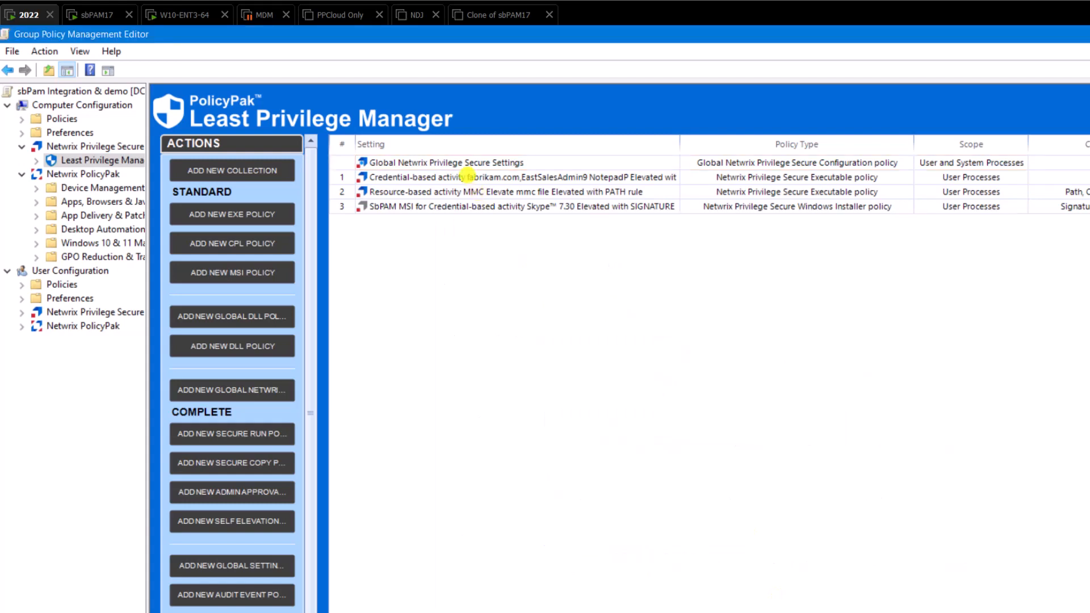
left_click(538, 180)
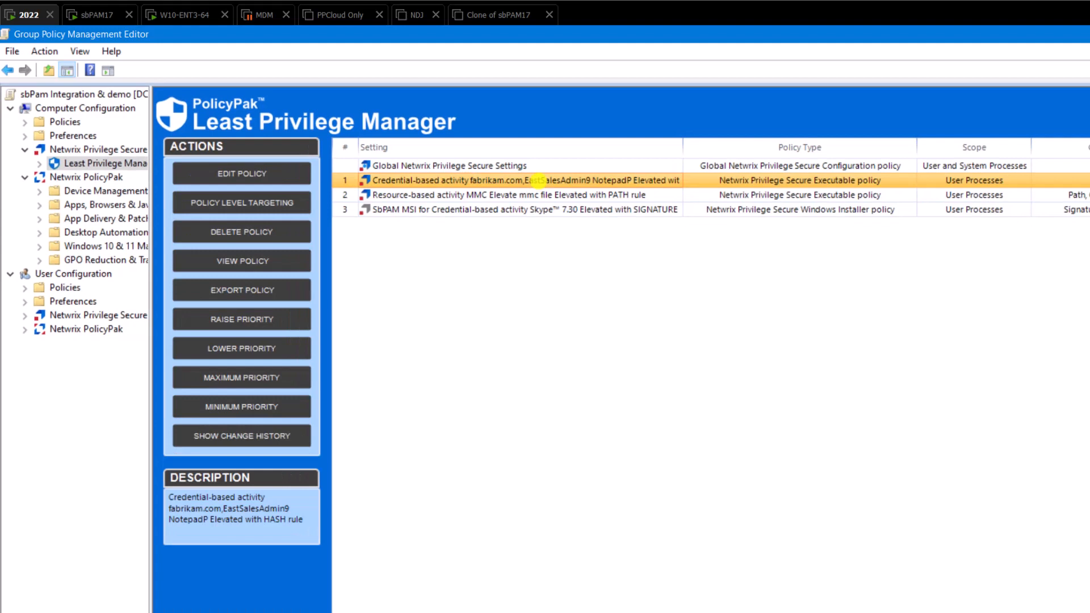
double_click(539, 180)
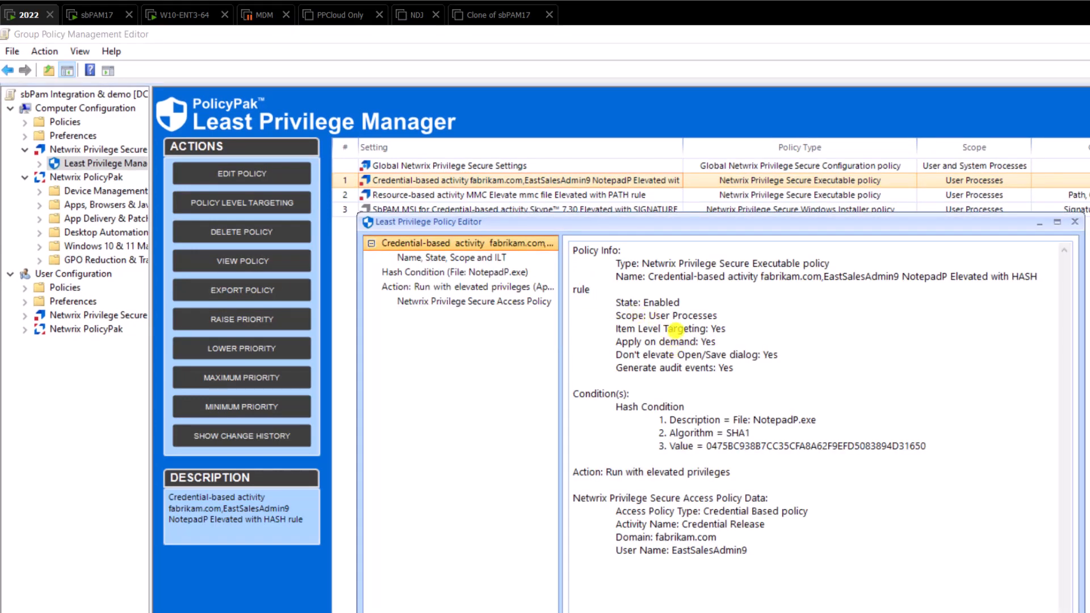
Examine the NotepadP policy's apply-on-demand setting and hash condition, and its Netwrix Privilege Secure access policy settings
double_click(706, 342)
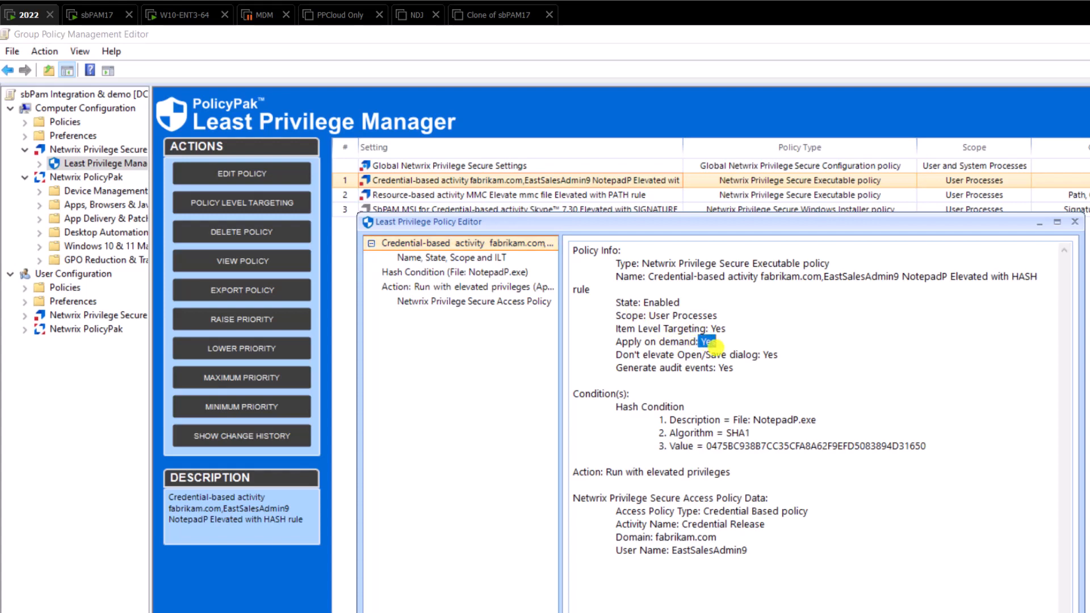
left_click(723, 341)
left_click_drag(770, 420, 816, 420)
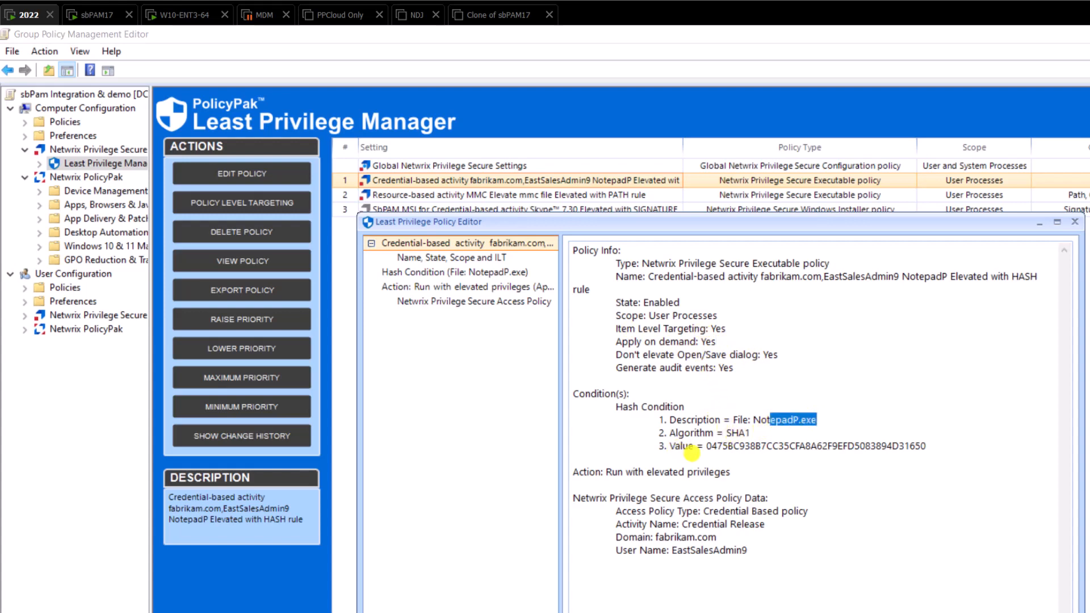
left_click_drag(704, 446, 786, 447)
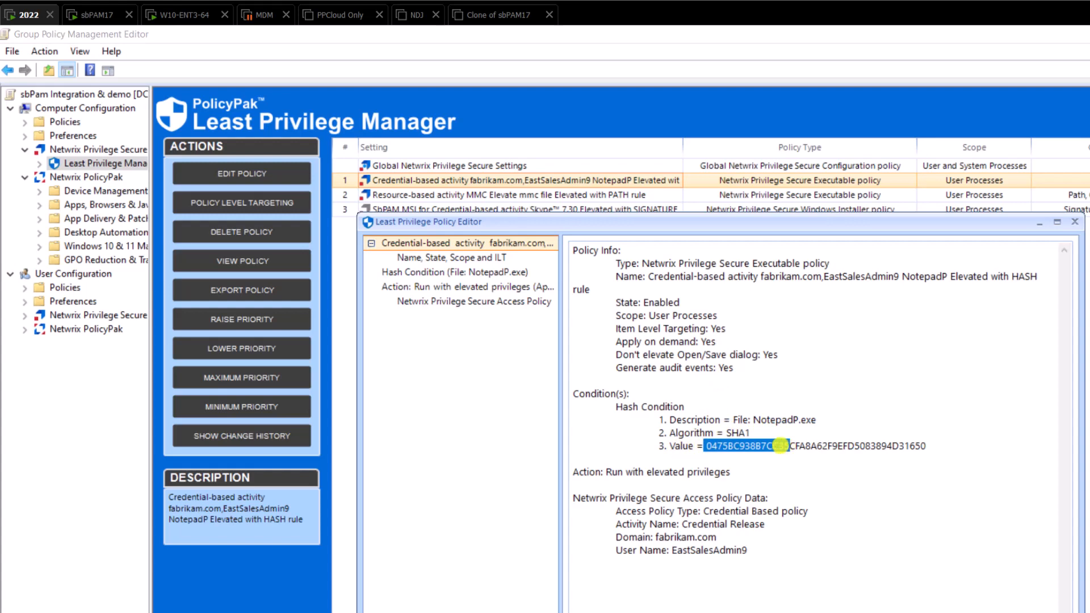
left_click(818, 432)
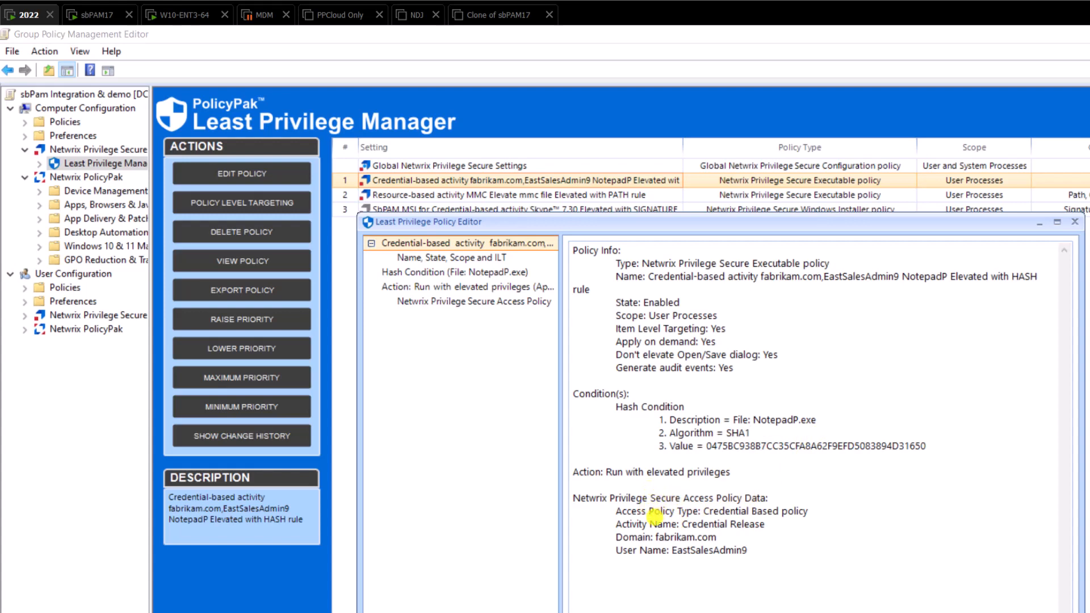
left_click(440, 299)
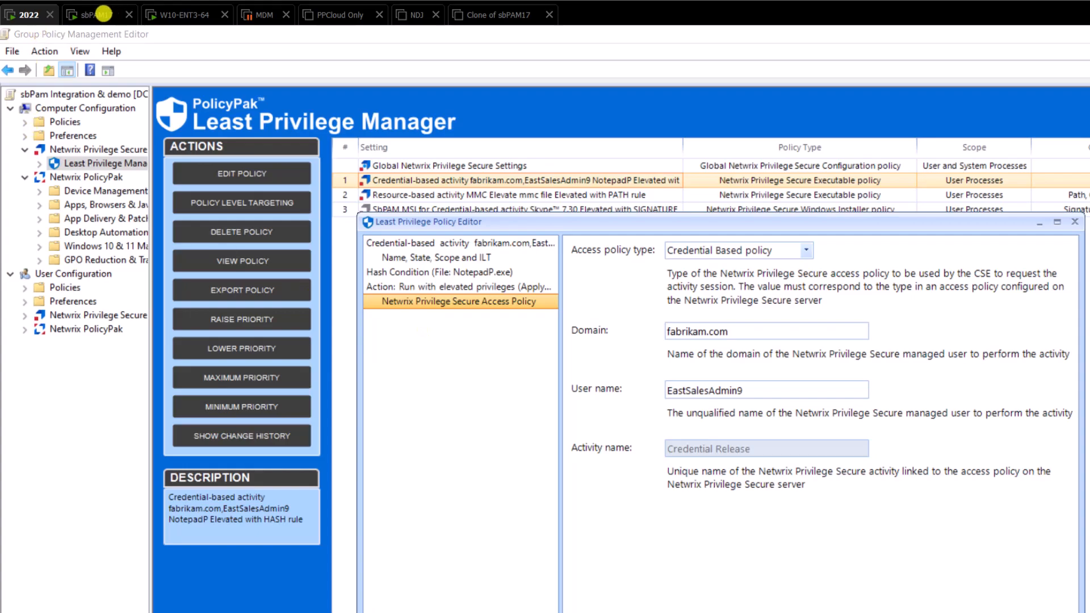
Switch to Netwrix Privilege Secure on the sbPAM17 machine and examine the Test Crediential Based Policy's users, activities and credentials
left_click(103, 14)
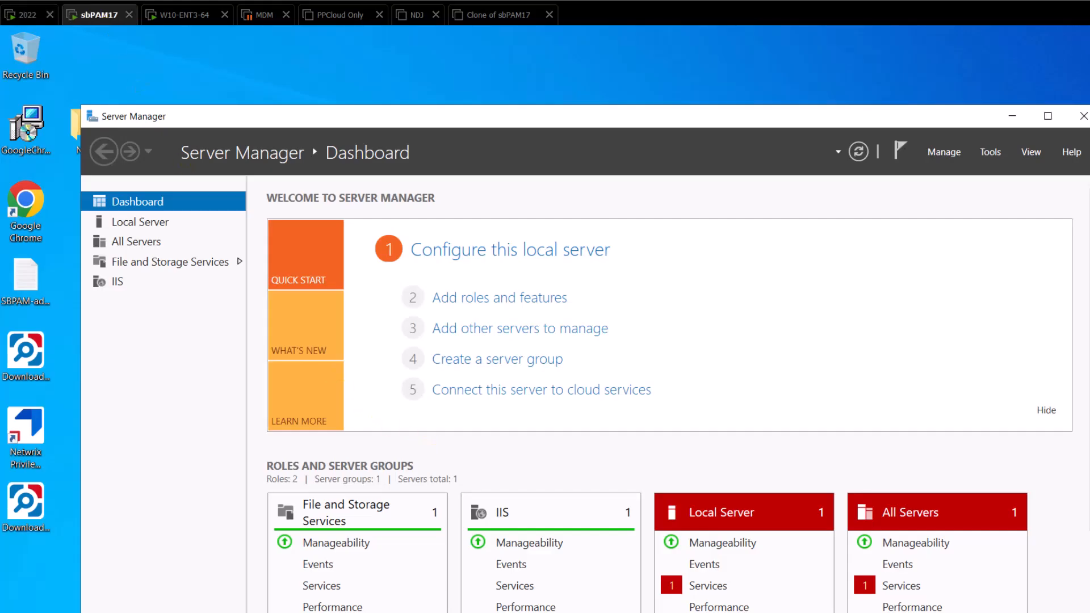
left_click(412, 612)
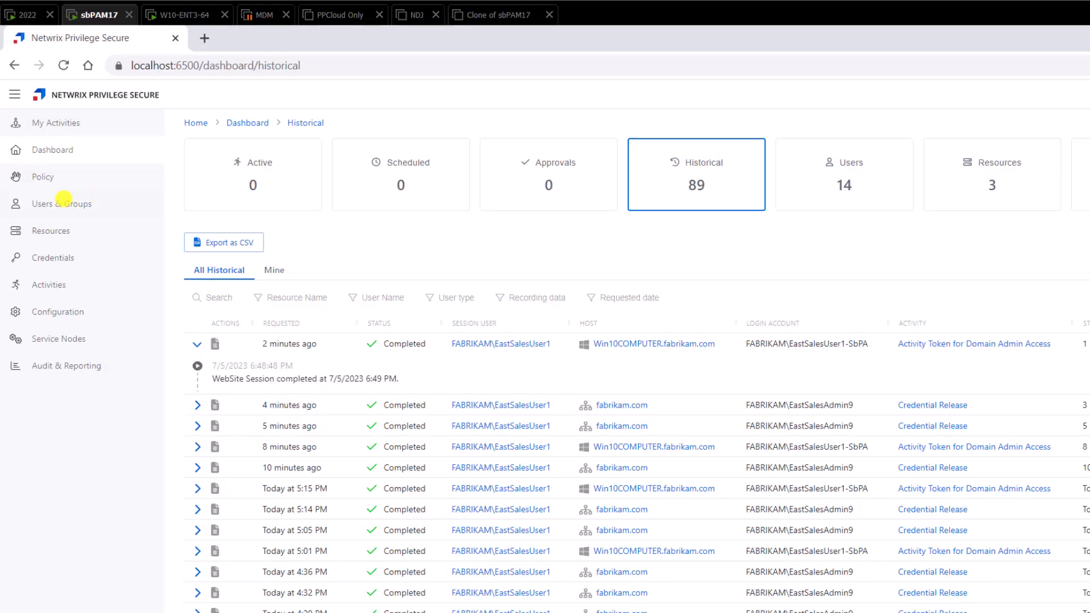
left_click(49, 177)
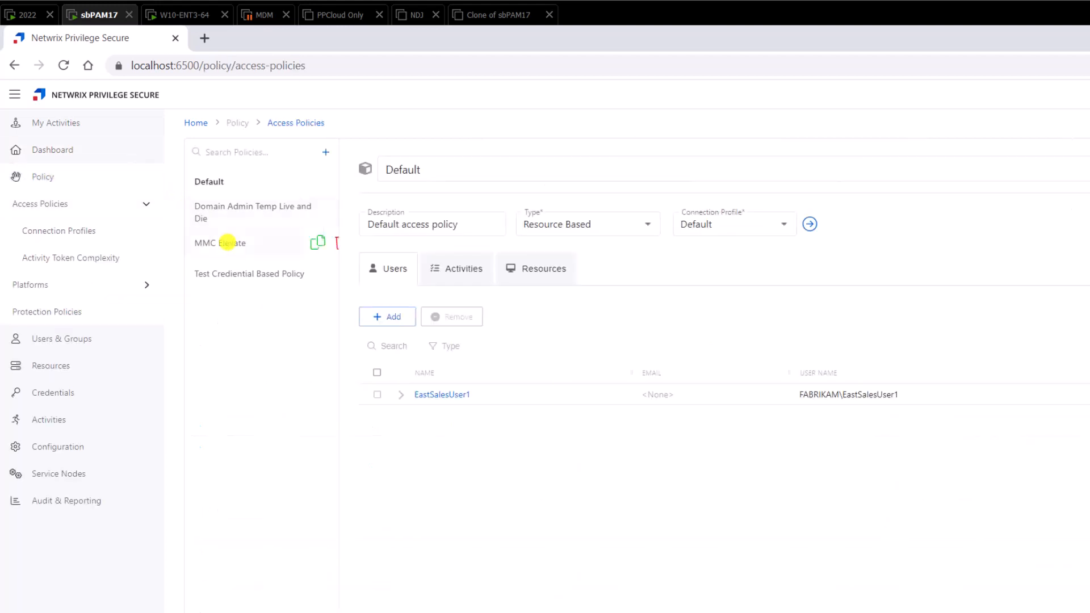
left_click(229, 274)
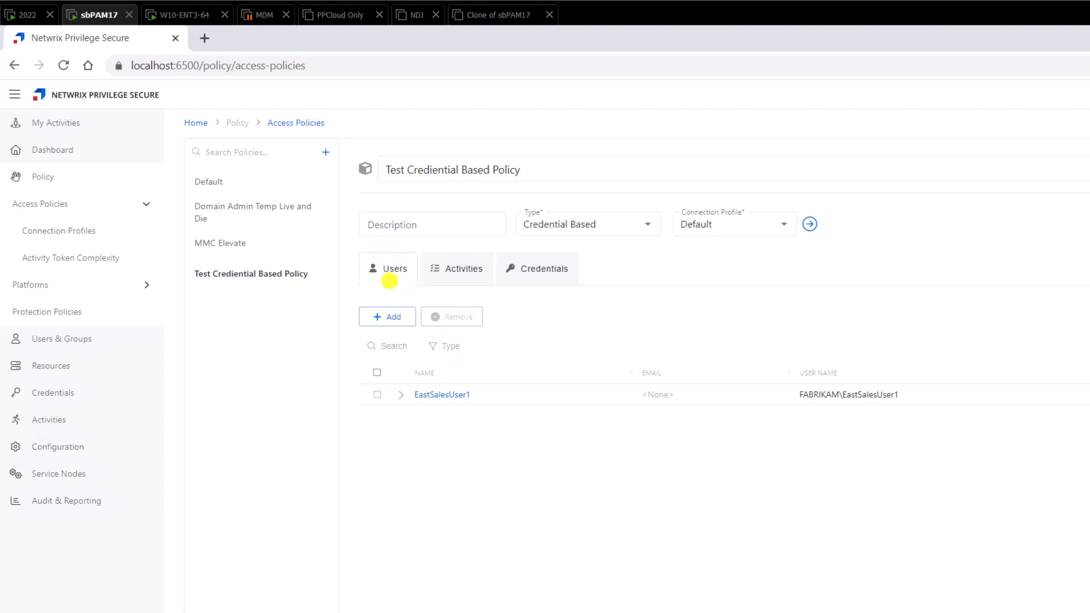
left_click(454, 260)
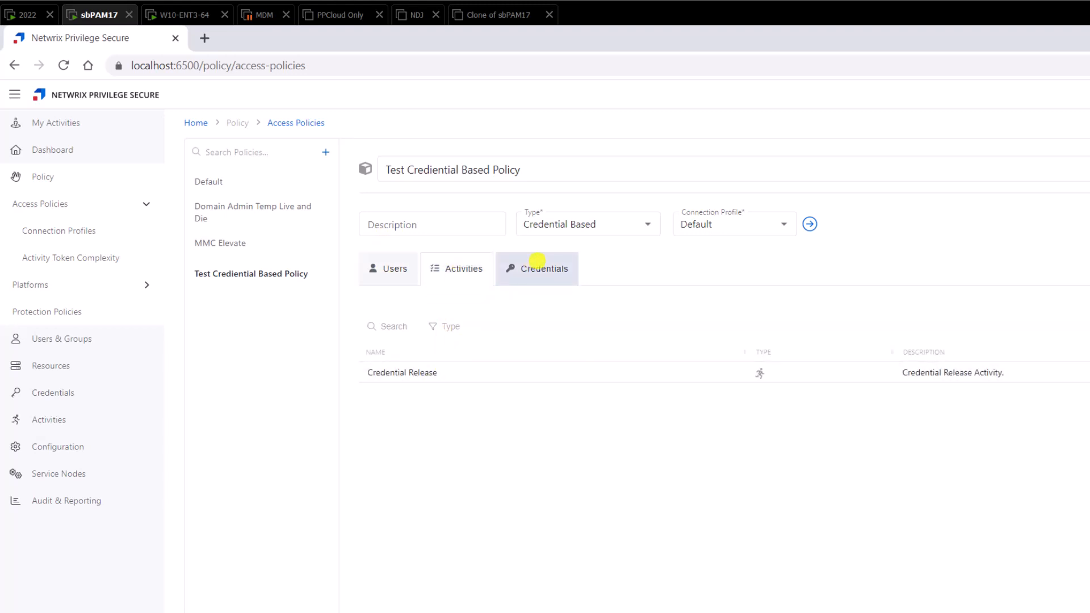
left_click(536, 261)
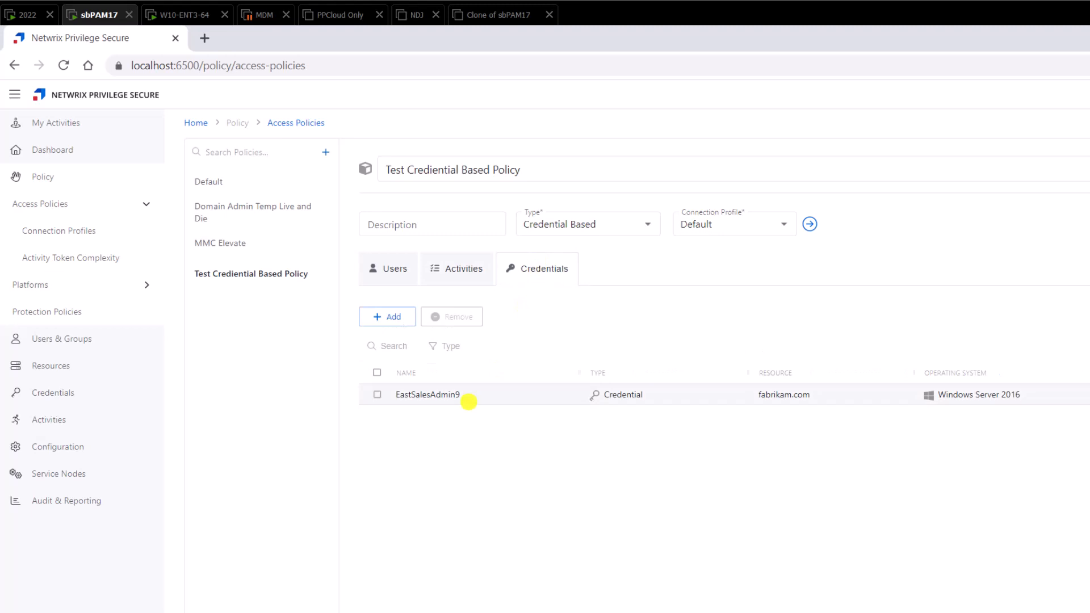
Return to the policy editor on the 2022 machine, review the NotepadP policy's summary and close it
left_click(26, 14)
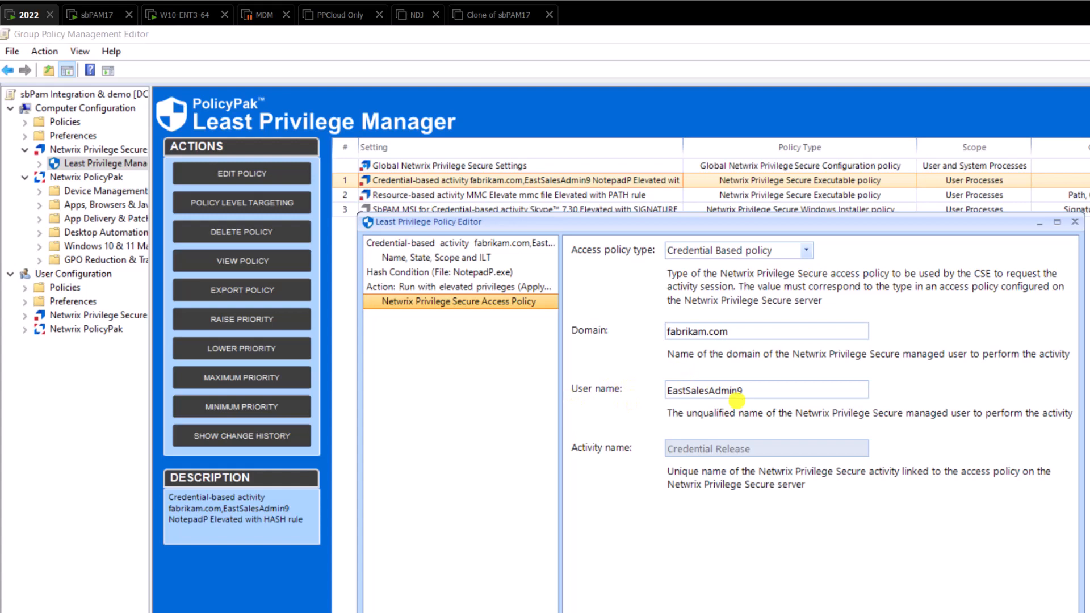
left_click(464, 242)
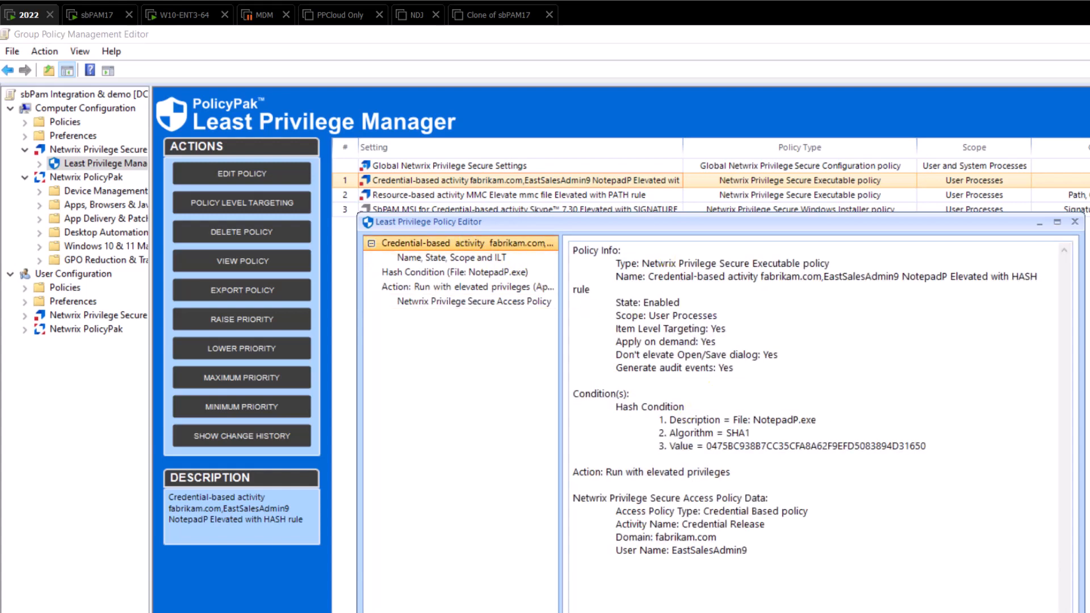
left_click(710, 612)
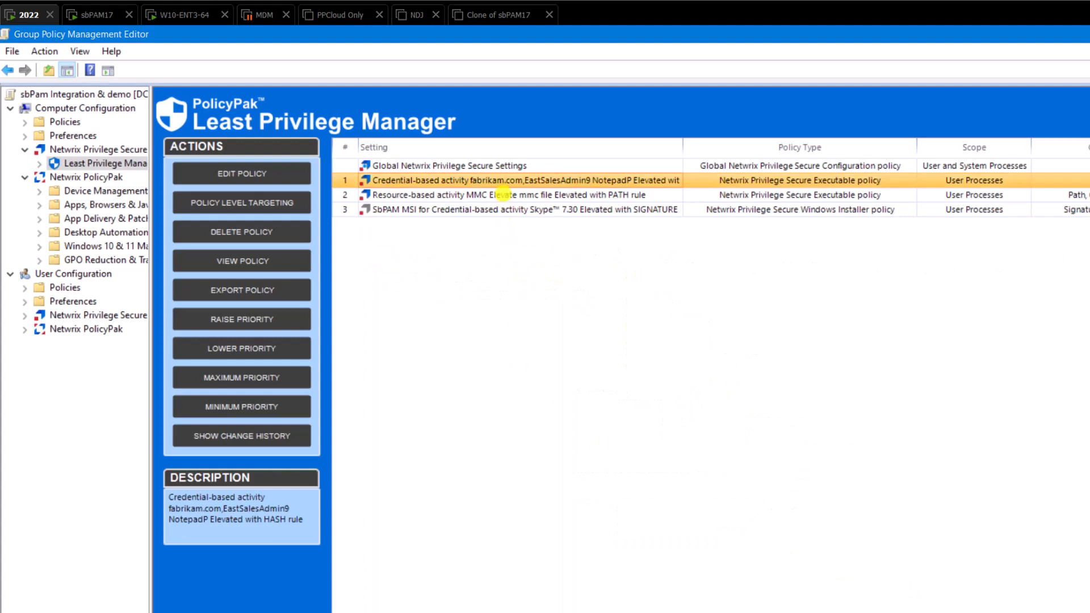
Open the resource-based MMC Elevate policy and examine the file path and command-line arguments in its summary
left_click(503, 194)
double_click(503, 195)
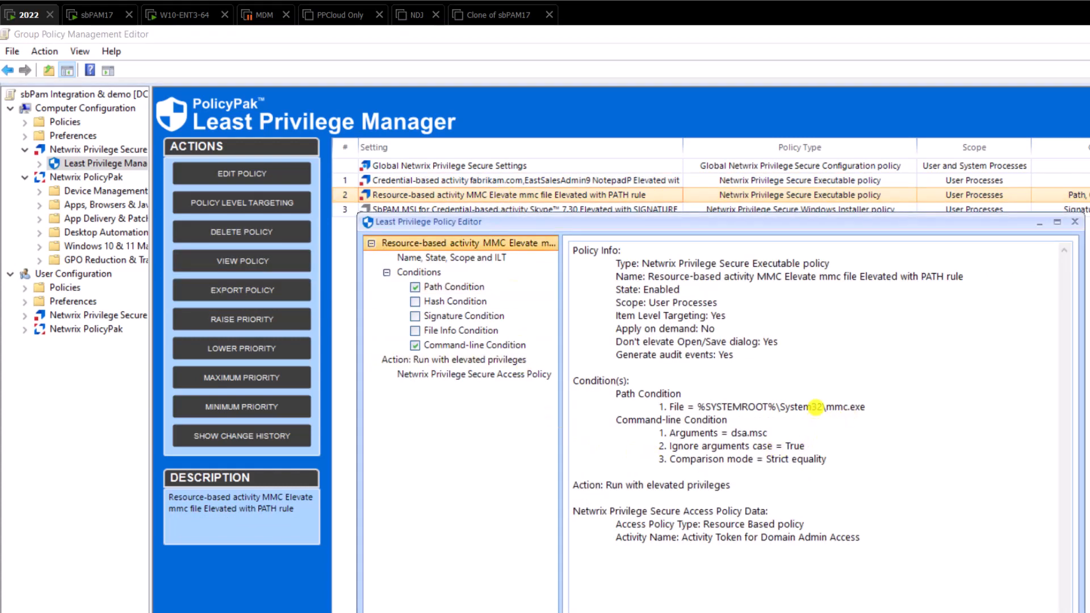
left_click_drag(827, 407, 836, 408)
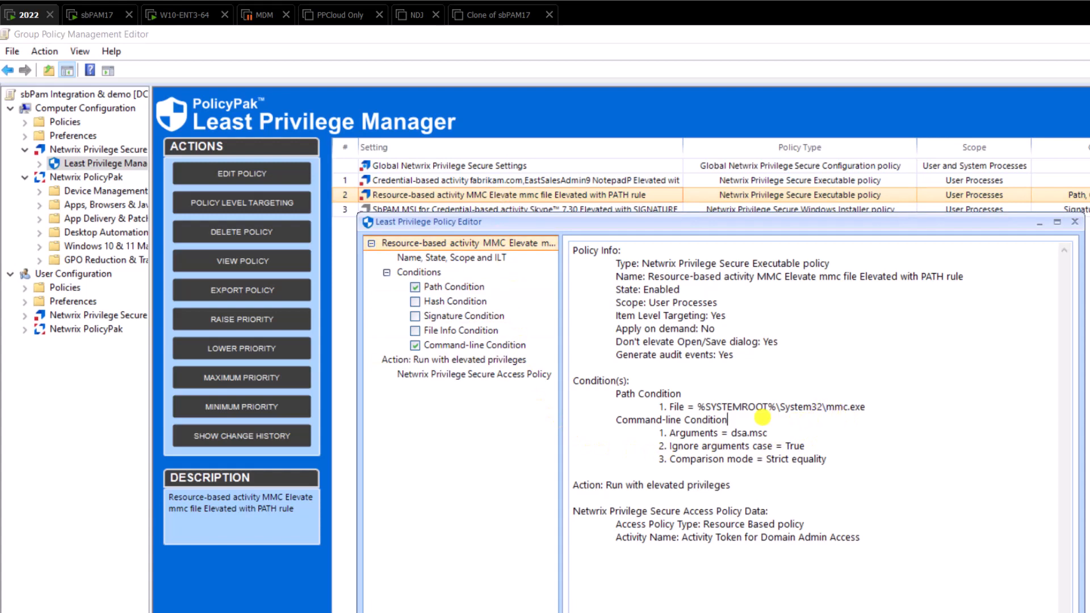
left_click_drag(674, 407, 856, 404)
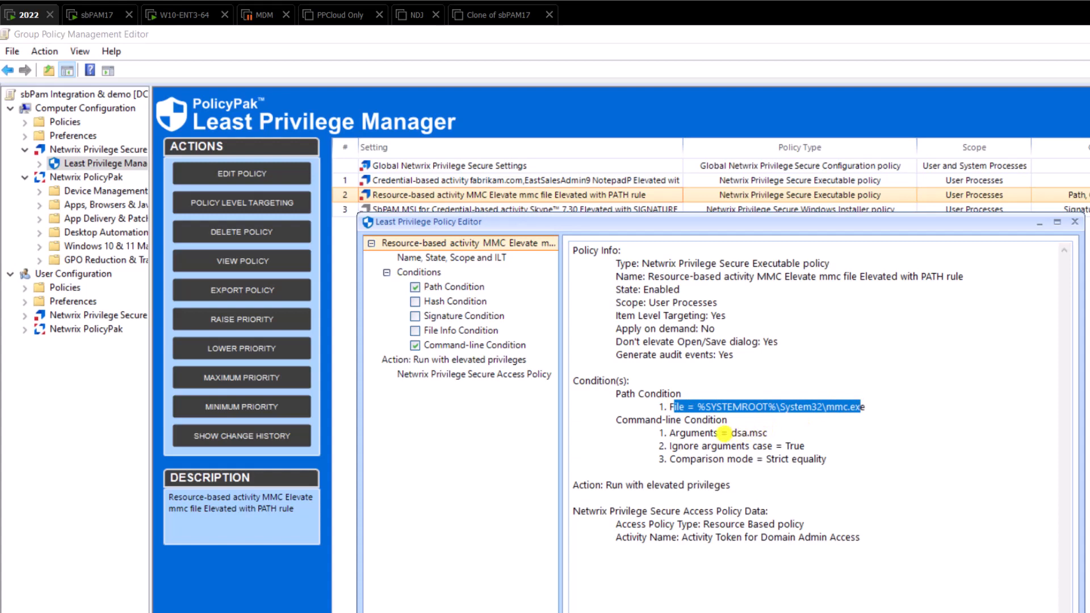
left_click_drag(730, 433, 765, 433)
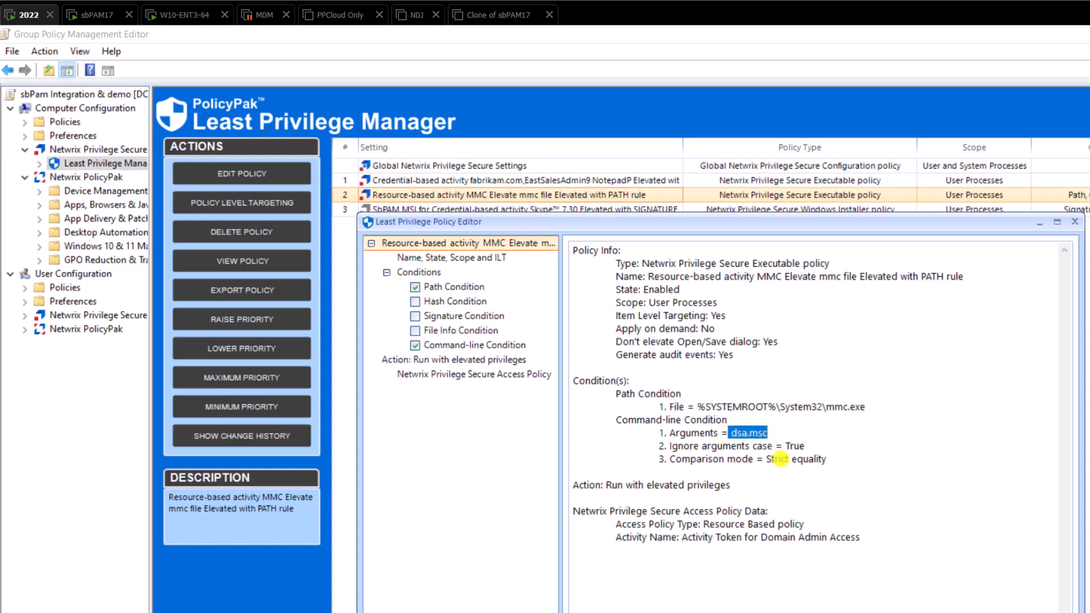
left_click(777, 451)
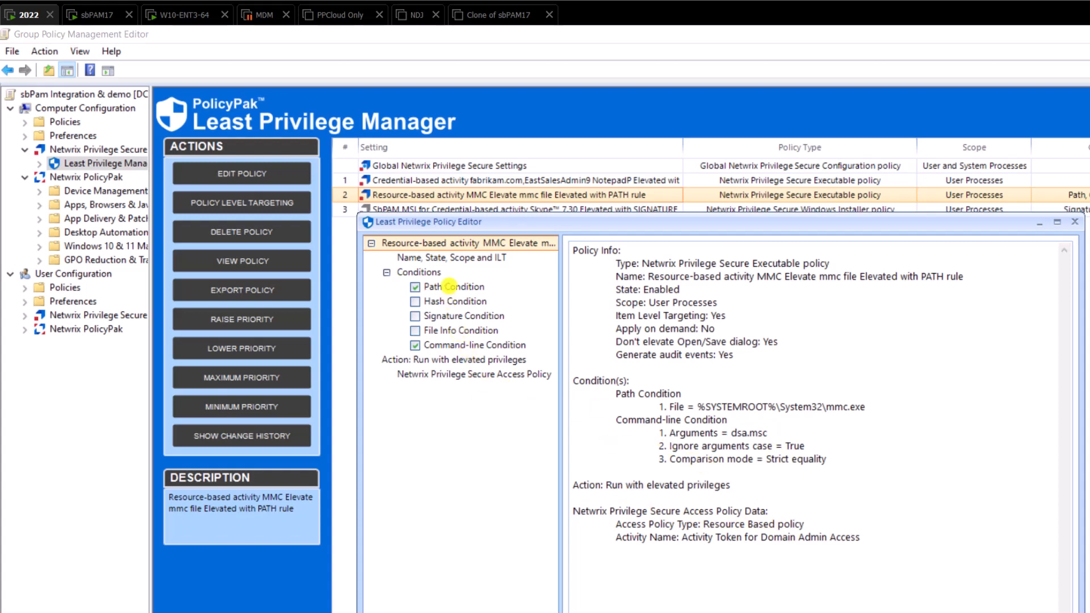
Examine the MMC policy's path condition, command-line condition and the activity name in its Netwrix Privilege Secure access policy
left_click(451, 287)
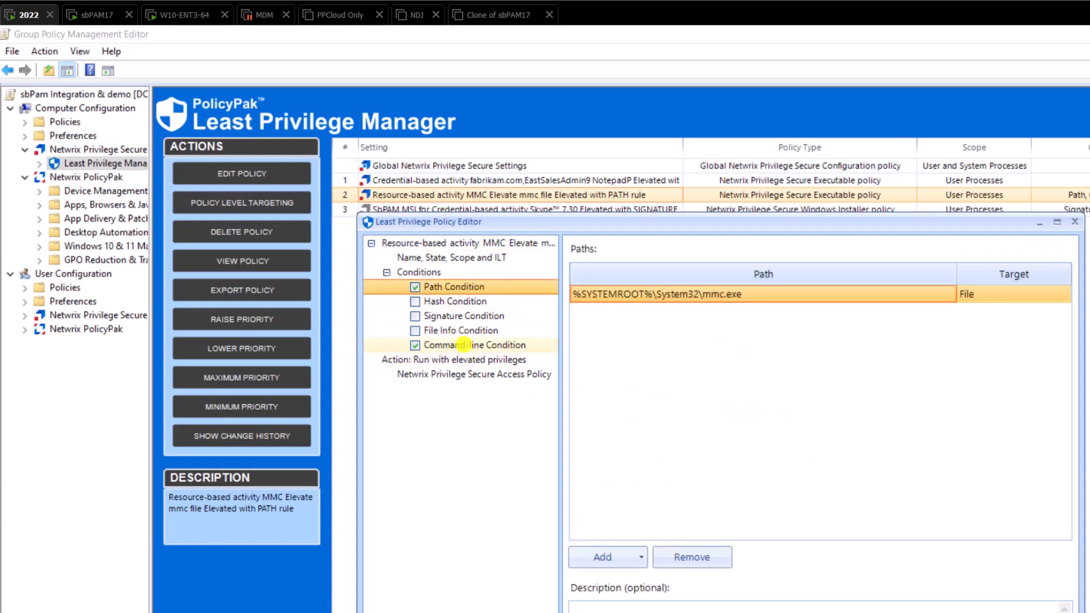
left_click(478, 345)
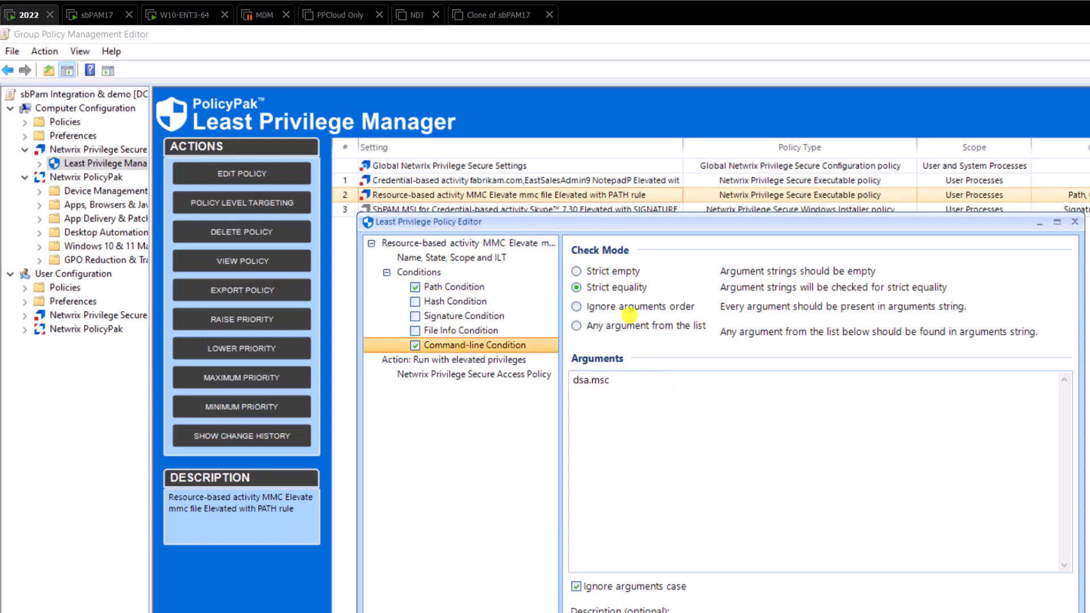
left_click(471, 373)
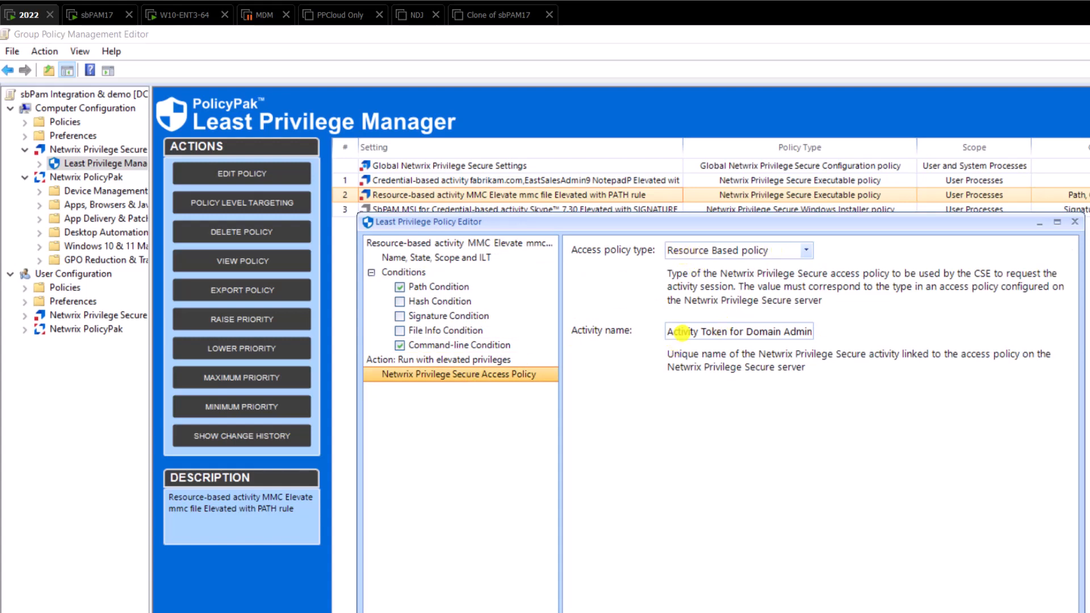
left_click_drag(669, 331, 809, 332)
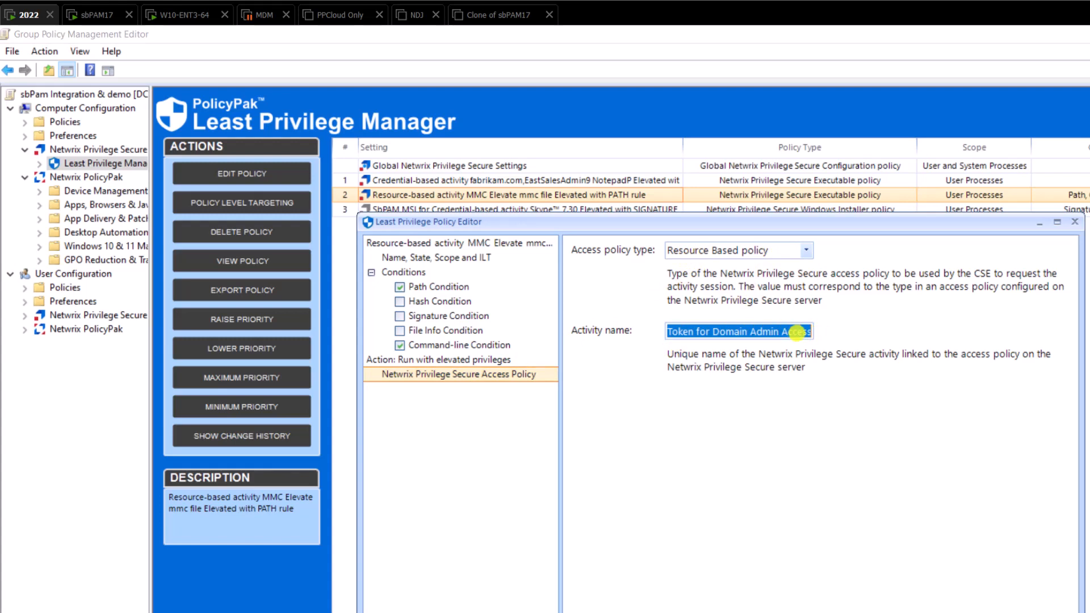
left_click(797, 332)
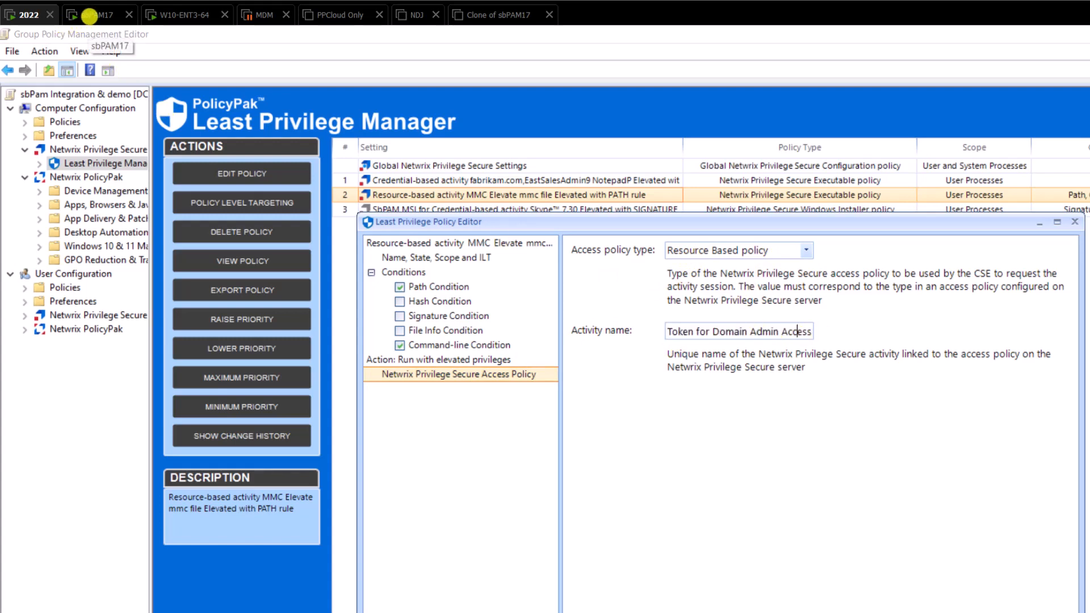
Switch to the sbPAM17 machine and examine the users and activities of the MMC Elevate access policy
left_click(90, 14)
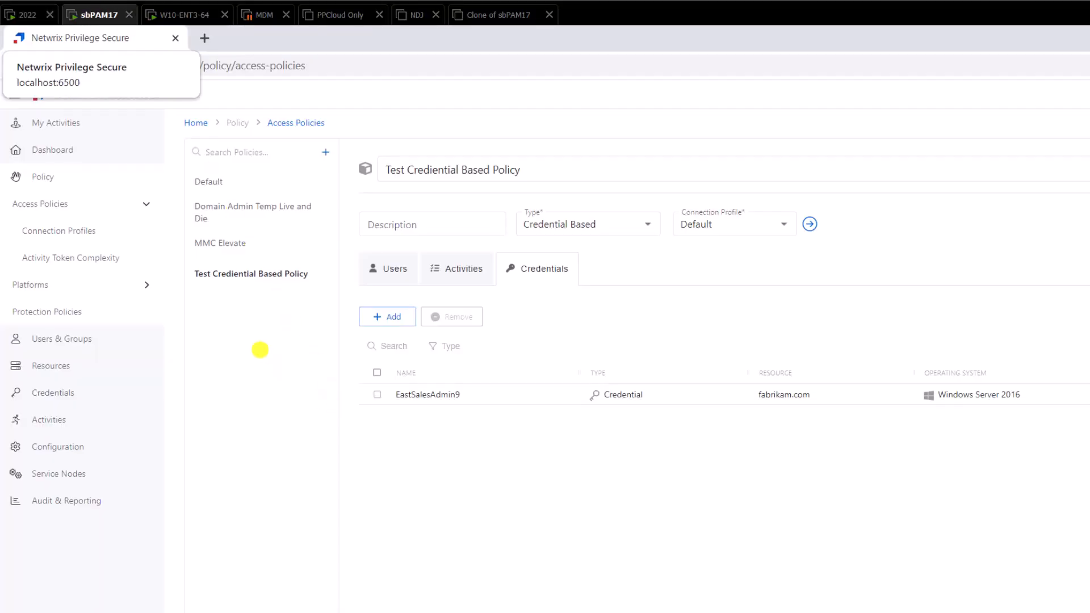
left_click(234, 243)
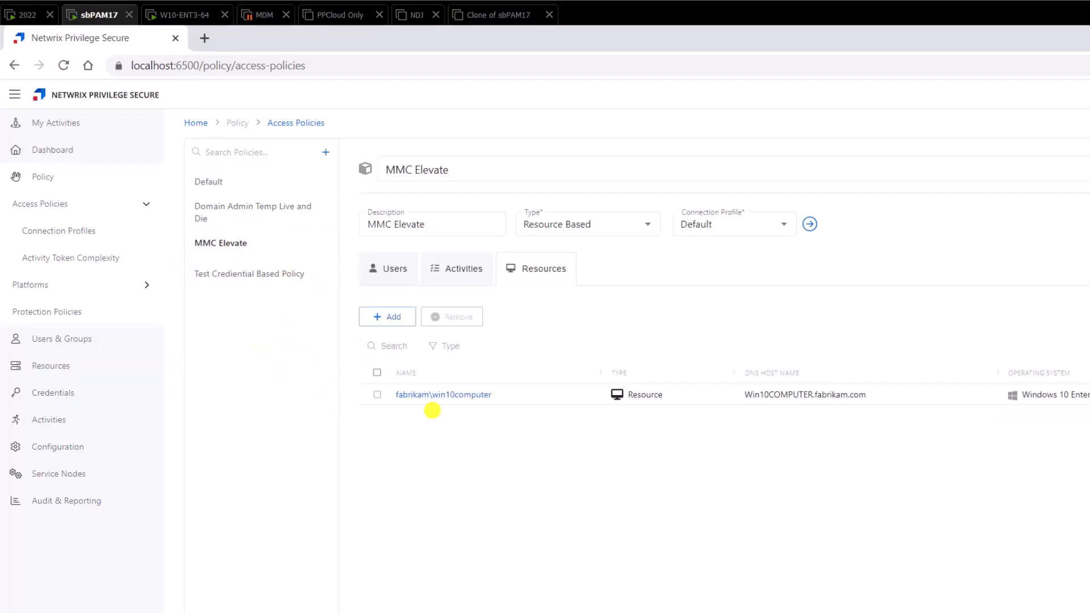
left_click(398, 271)
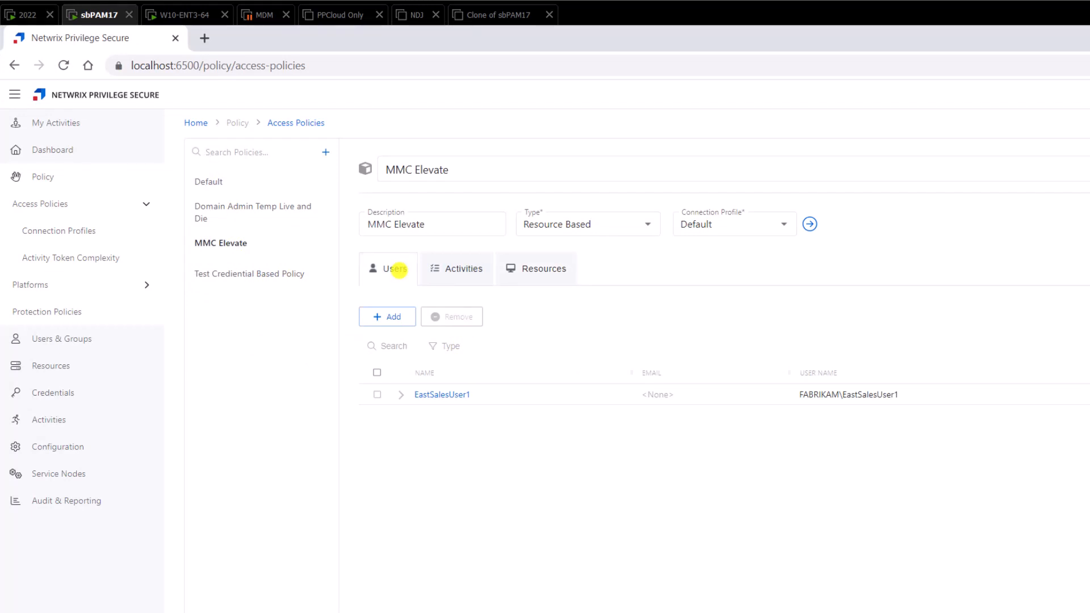
left_click(452, 268)
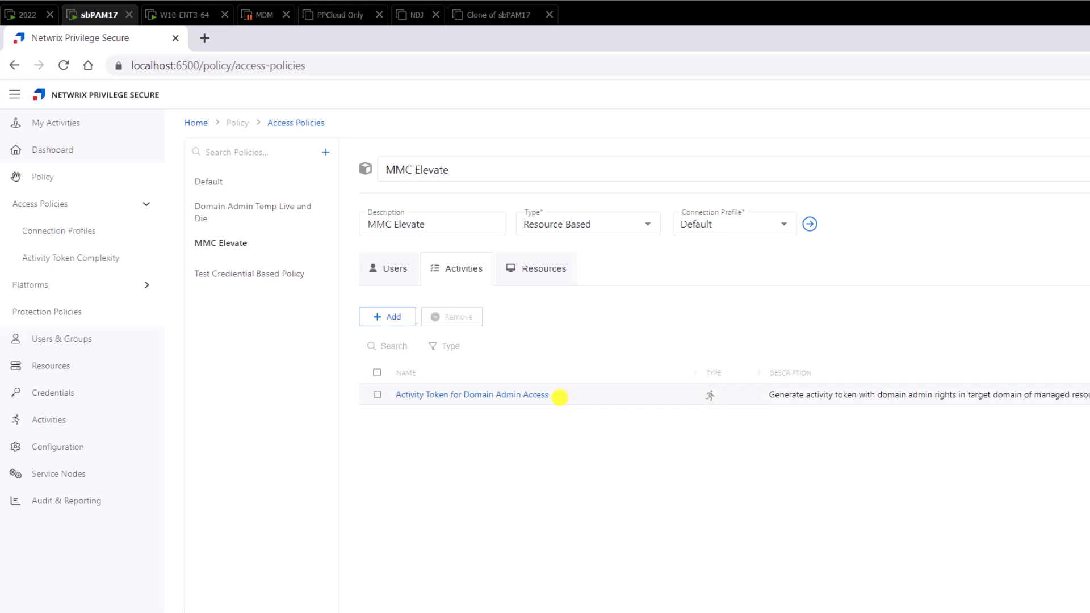
Compare the activity name in the 2022 machine's MMC policy with MMC Elevate on sbPAM17, and view MMC Elevate's resources
left_click(25, 10)
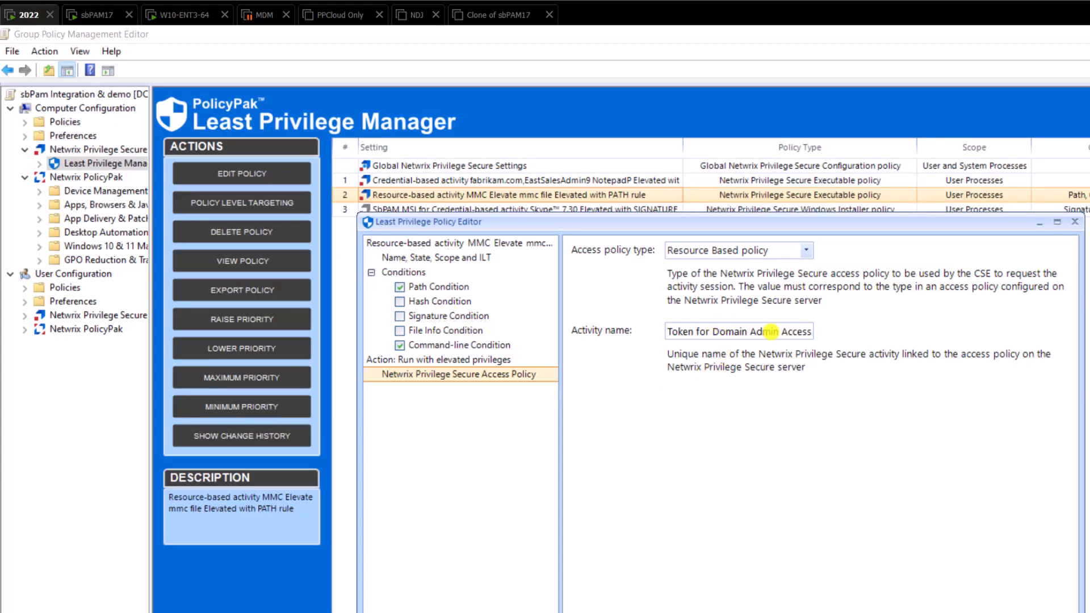
left_click(97, 14)
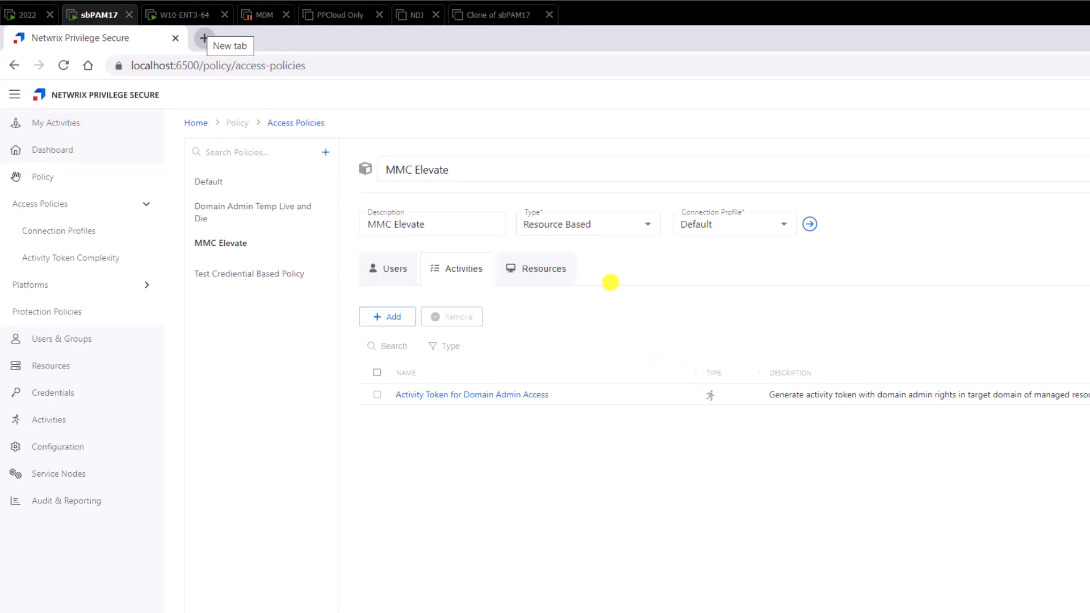
left_click(528, 265)
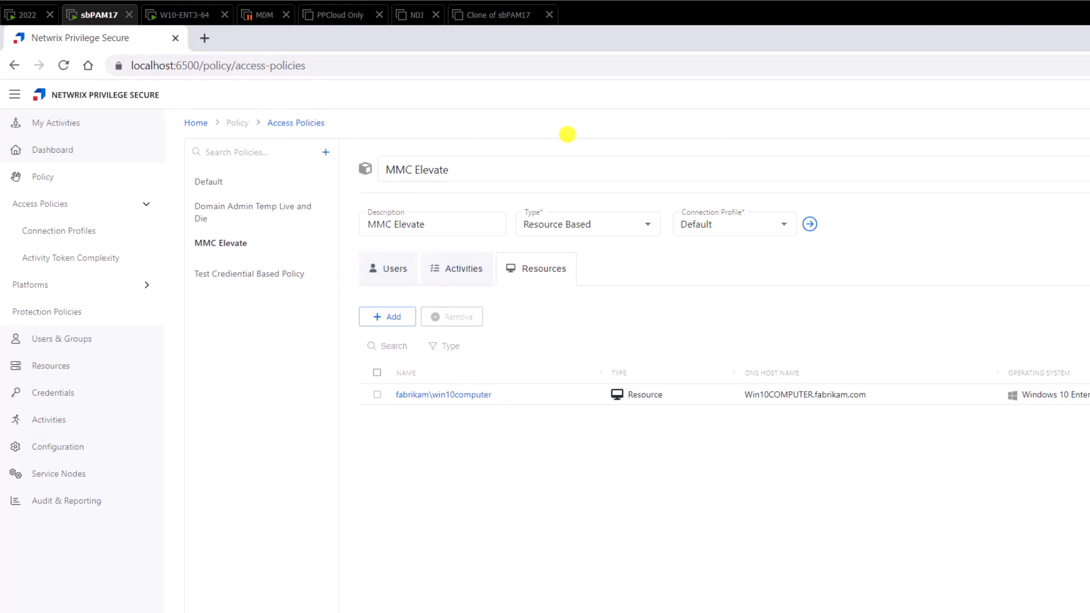
Close the MMC policy editor on the 2022 machine and minimize the command prompt on W10-ENT3-64
left_click(173, 15)
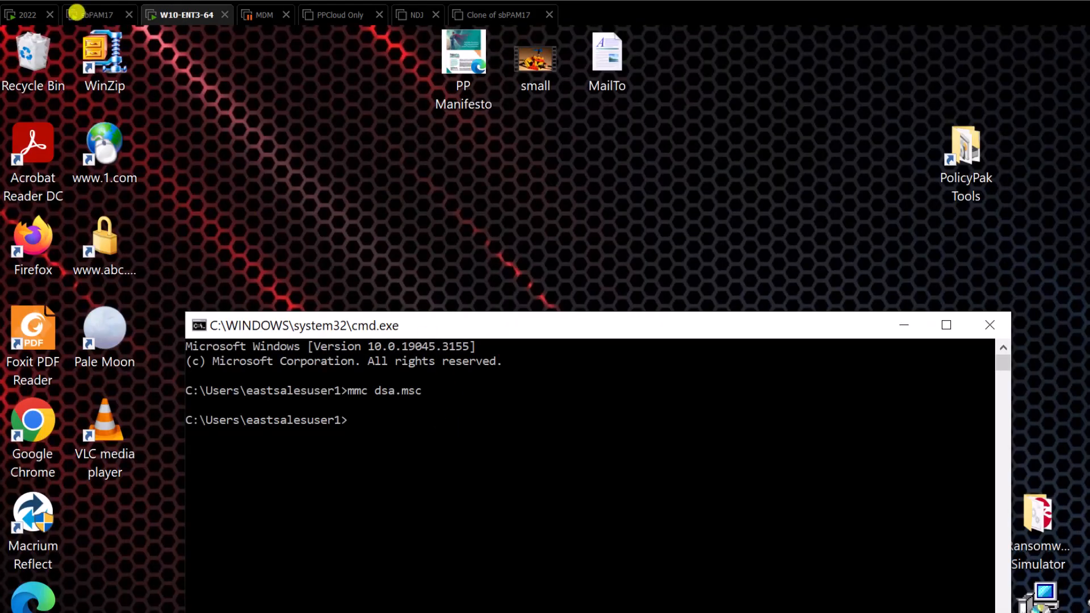
left_click(29, 15)
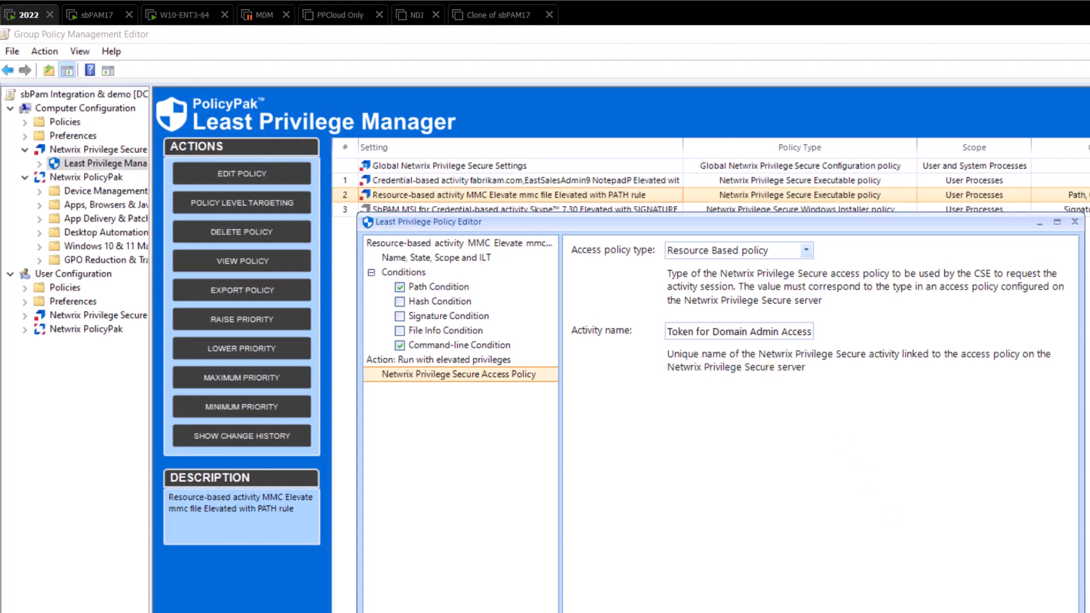
key("Escape")
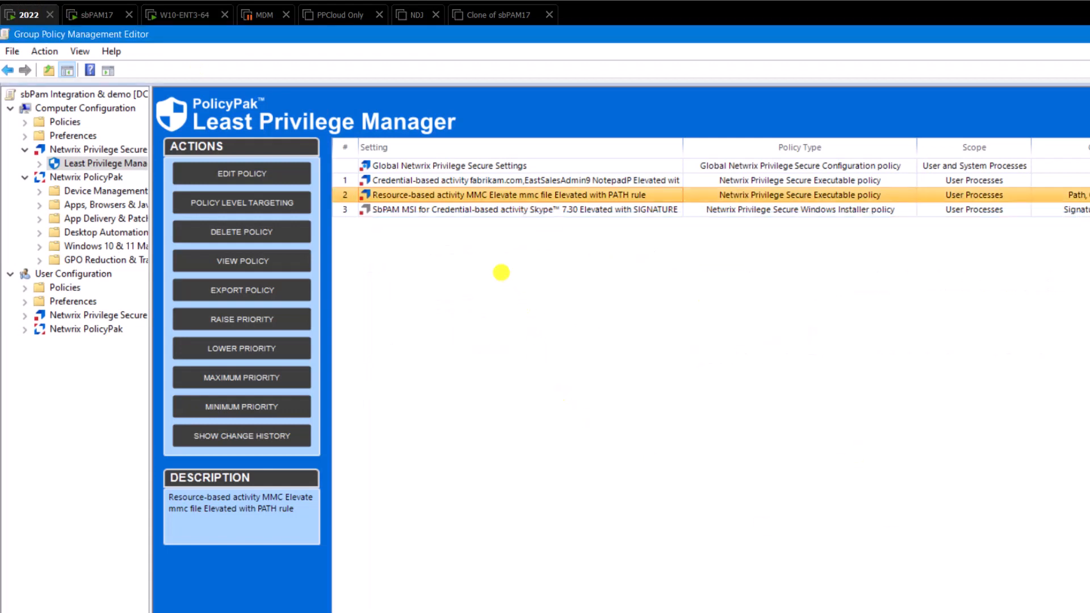
left_click(181, 15)
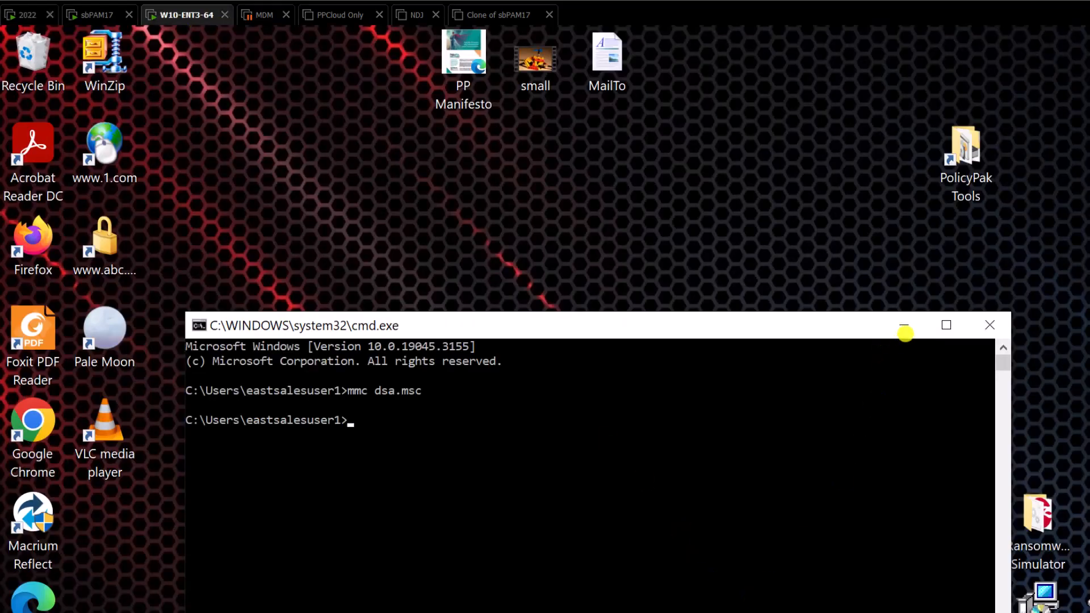
left_click(900, 328)
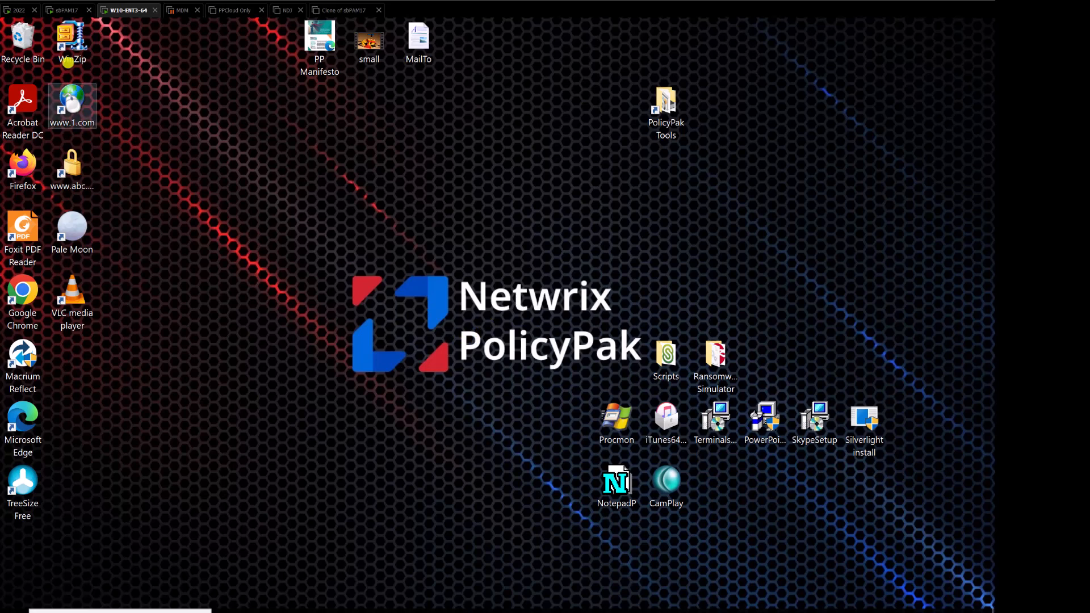
Switch to the 2022 machine and bring up the policy types that can be added in Least Privilege Manager
left_click(20, 10)
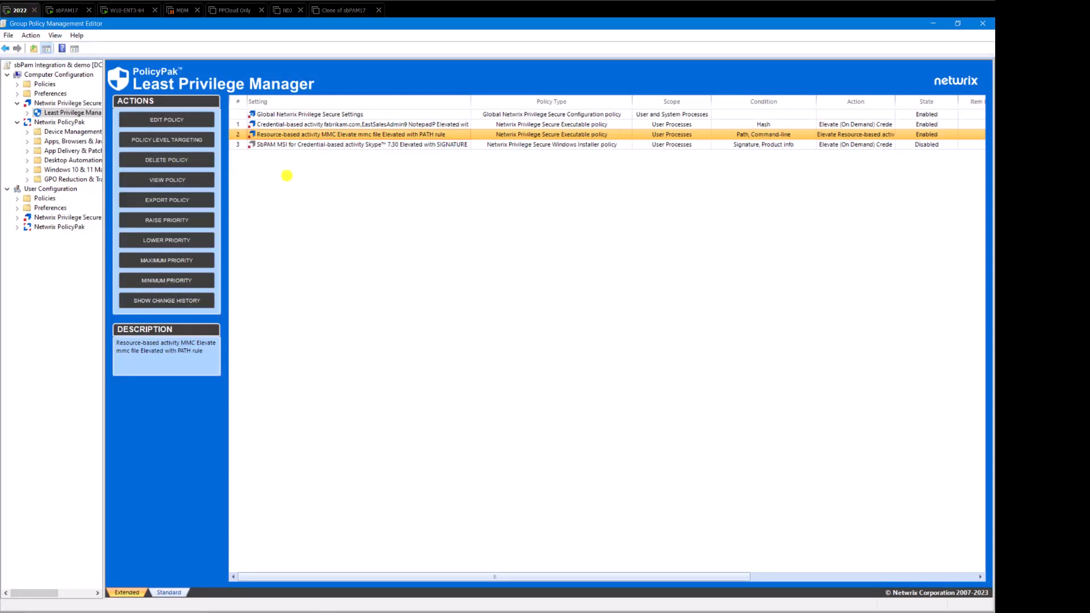
right_click(286, 176)
mouse_move(345, 186)
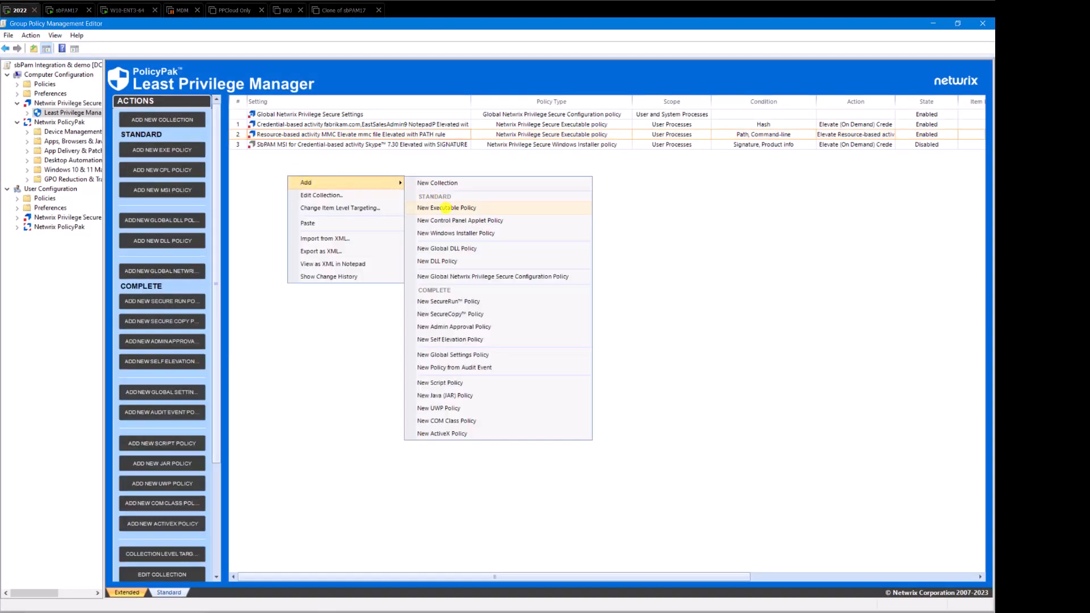